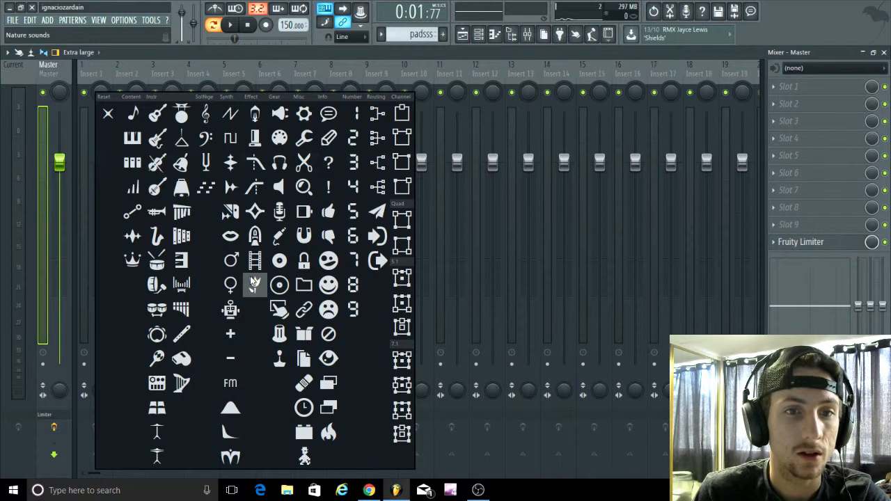
Give the Master mixer track the wing-shaped icon from the Synth group and color the track black.
click(230, 457)
right_click(74, 64)
click(146, 85)
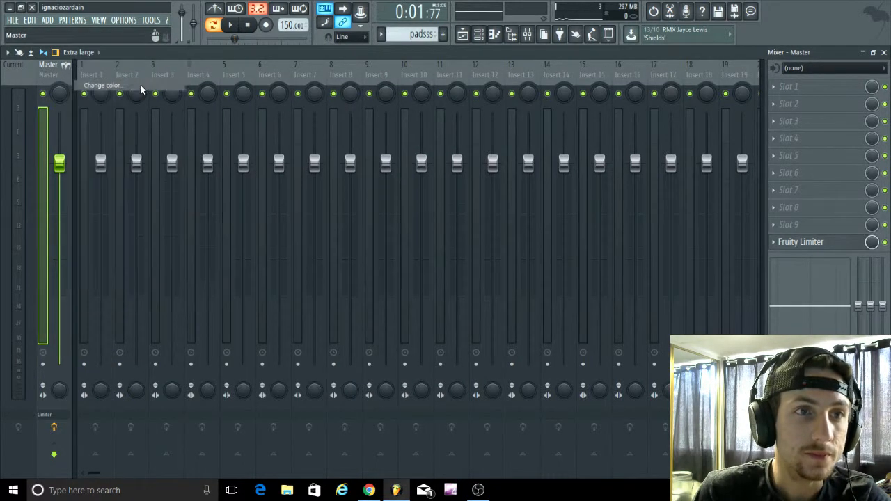
click(147, 94)
click(332, 201)
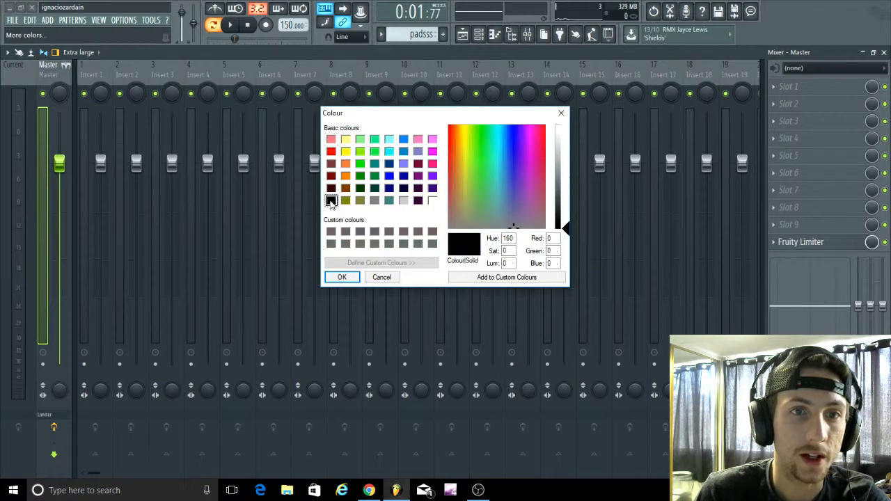
click(342, 277)
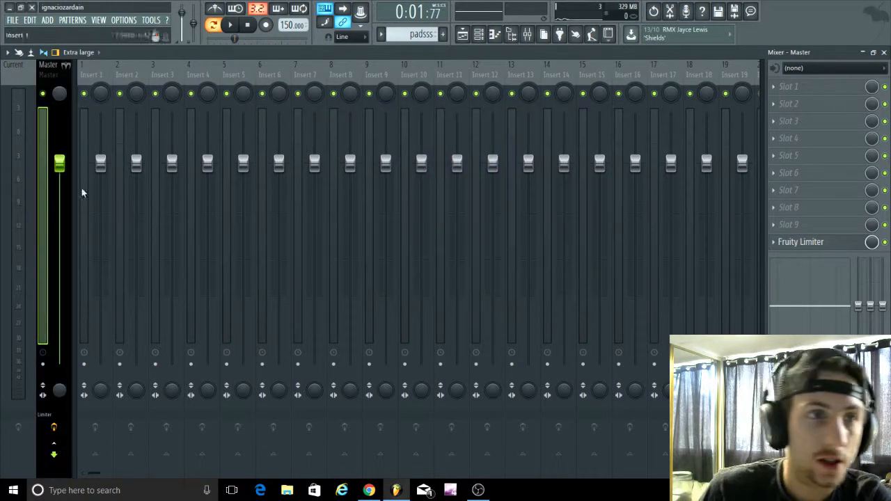
Rename mixer Insert 1 as PEAK and color it bright blue (red 0, green 128, blue 255).
right_click(97, 76)
click(144, 77)
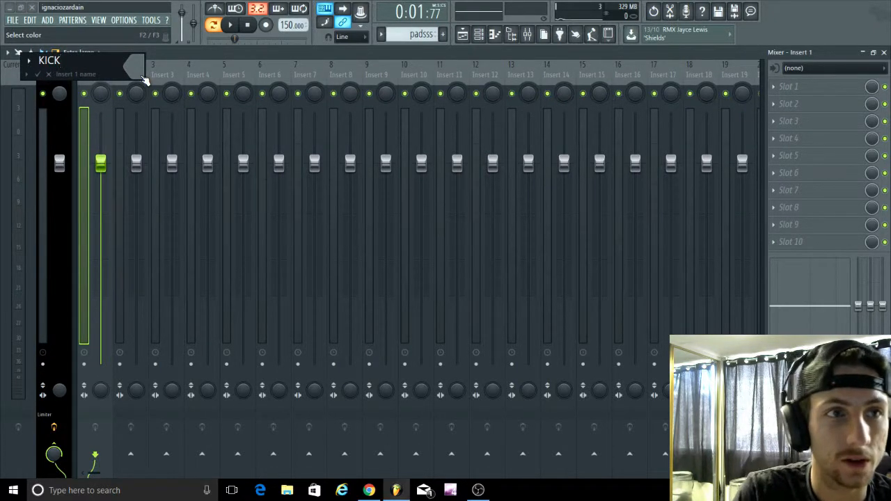
key(BackSpace)
key(BackSpace)
key(BackSpace)
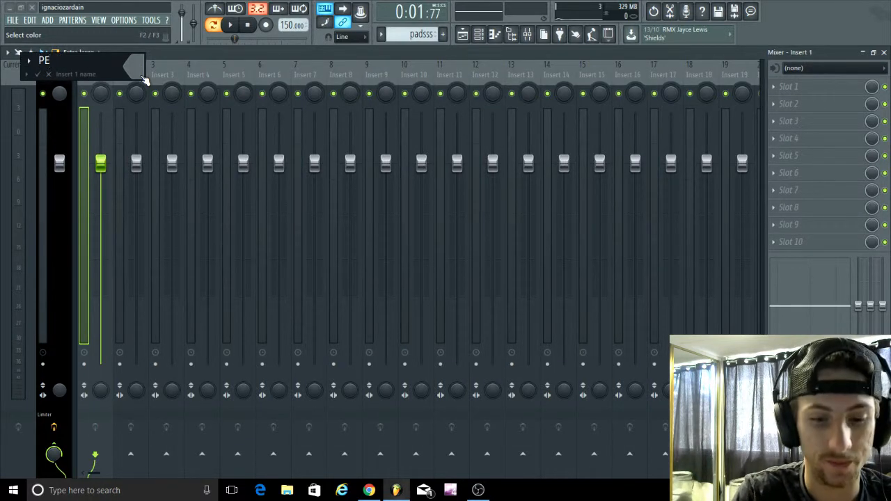
click(144, 80)
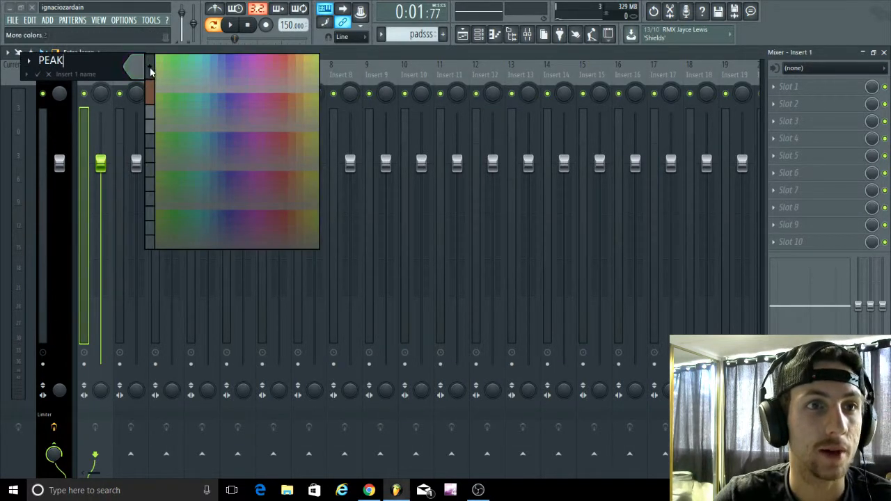
click(136, 67)
click(403, 139)
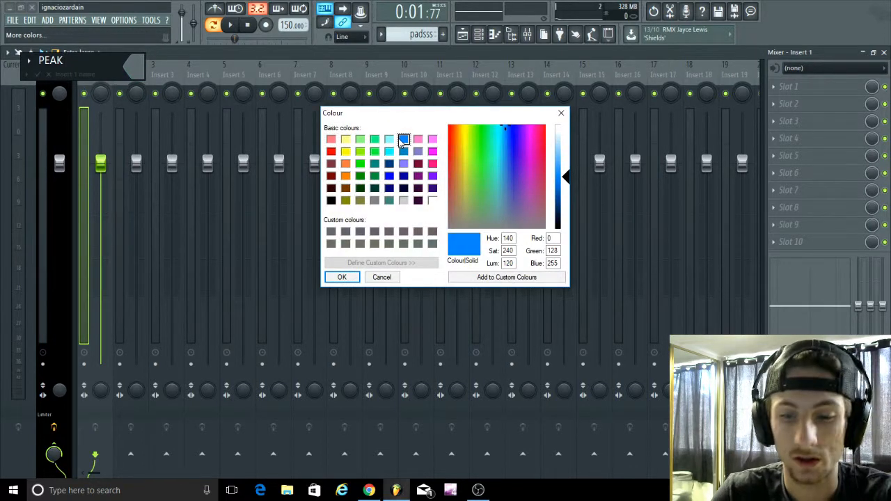
key(Return)
key(Return)
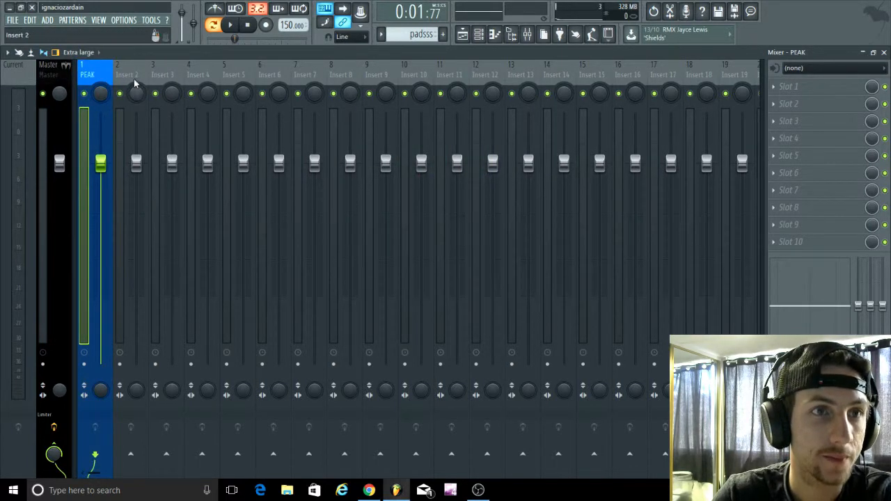
Rename mixer Insert 2 as KICK and color it bright yellow.
right_click(136, 82)
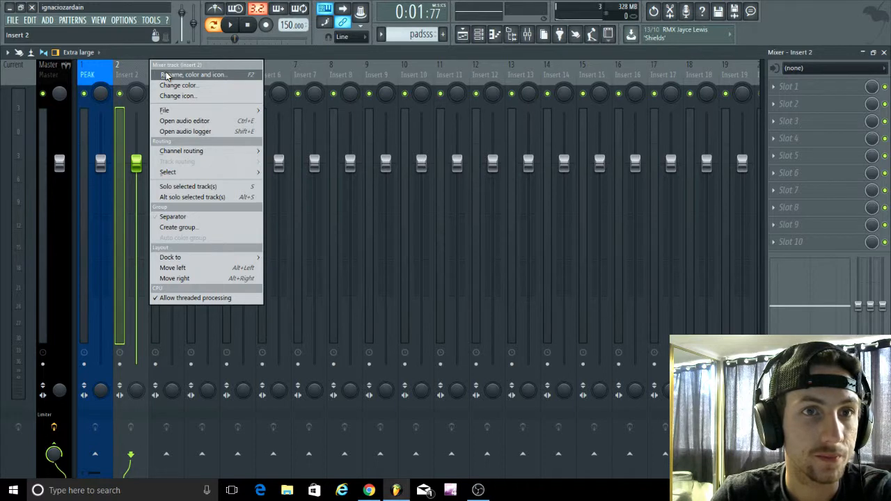
click(169, 76)
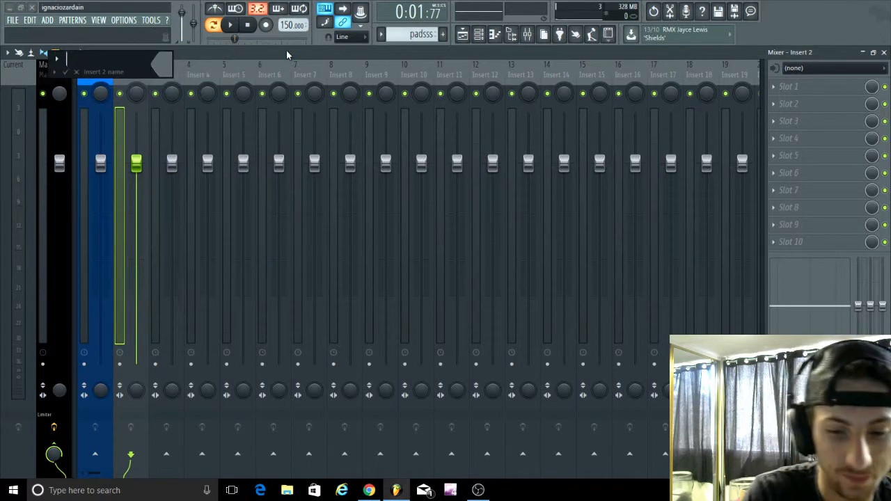
text(KICK)
click(161, 68)
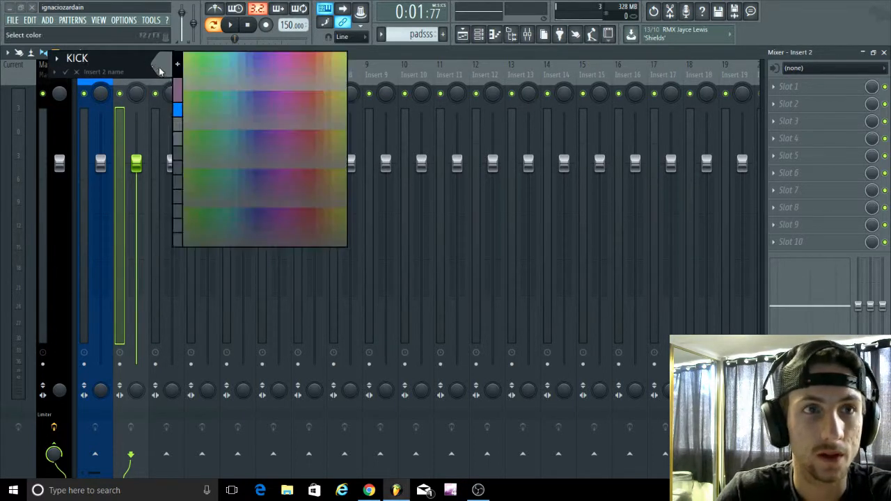
click(179, 66)
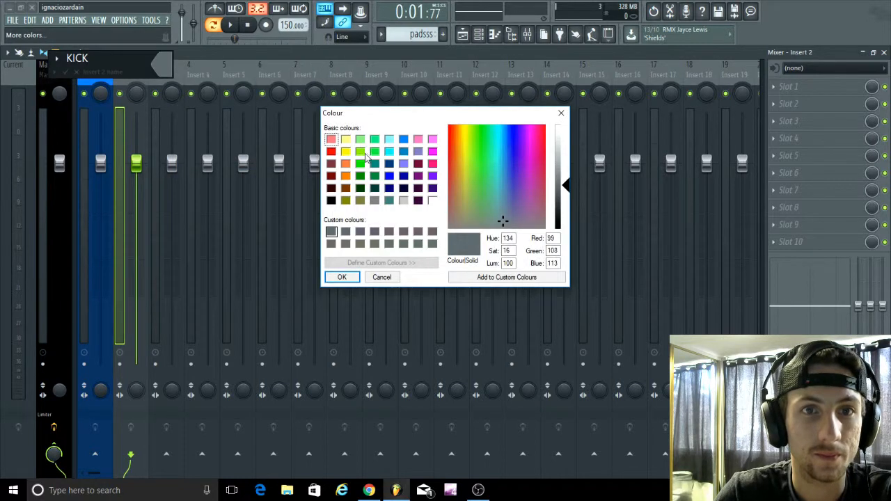
double_click(345, 151)
Rename mixer Insert 3 as SNARE and give it the same yellow as the KICK track.
right_click(185, 67)
click(195, 81)
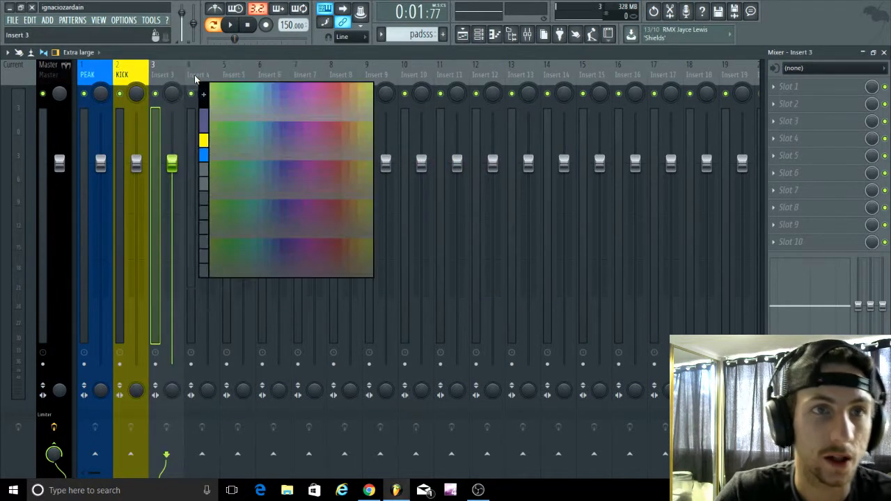
right_click(164, 80)
click(212, 74)
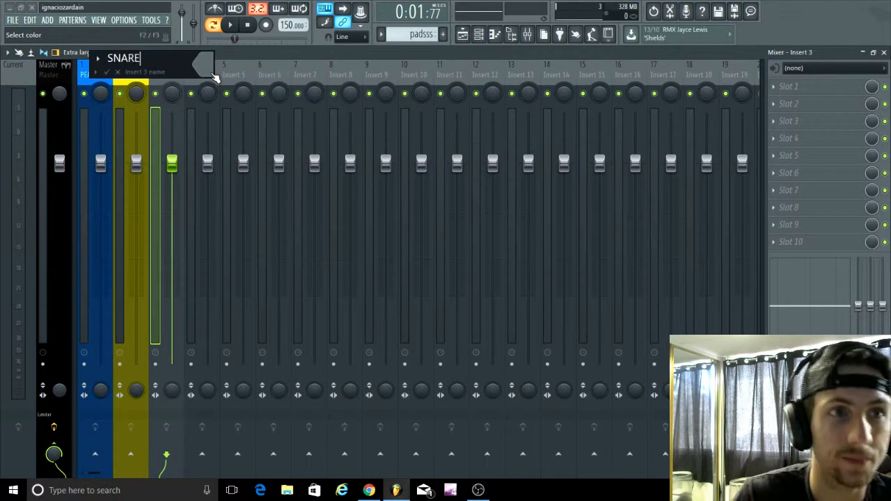
text(SNARE)
click(214, 77)
click(219, 119)
key(Return)
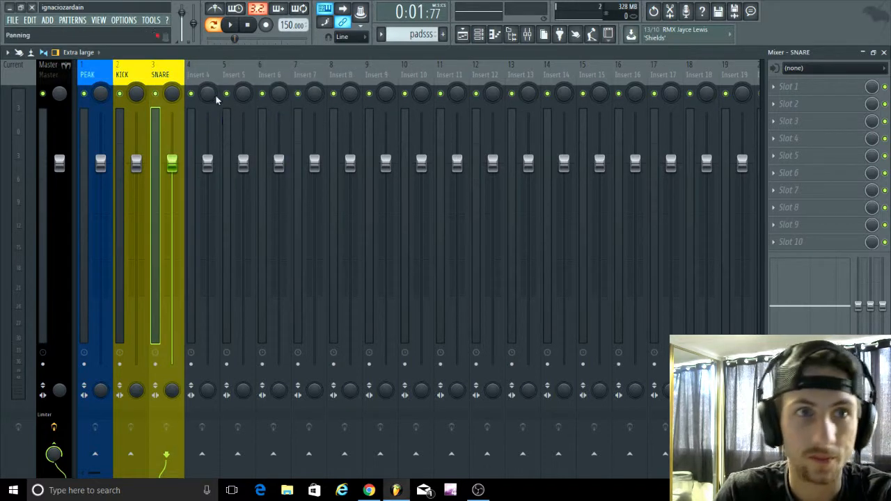
Create a separate group at each of the PEAK, KICK and SNARE mixer tracks, keeping their names and colors.
right_click(101, 77)
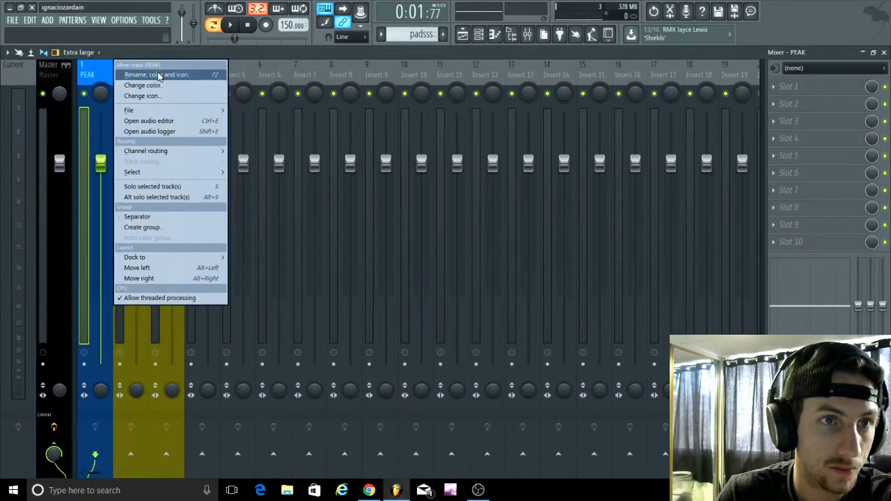
click(128, 228)
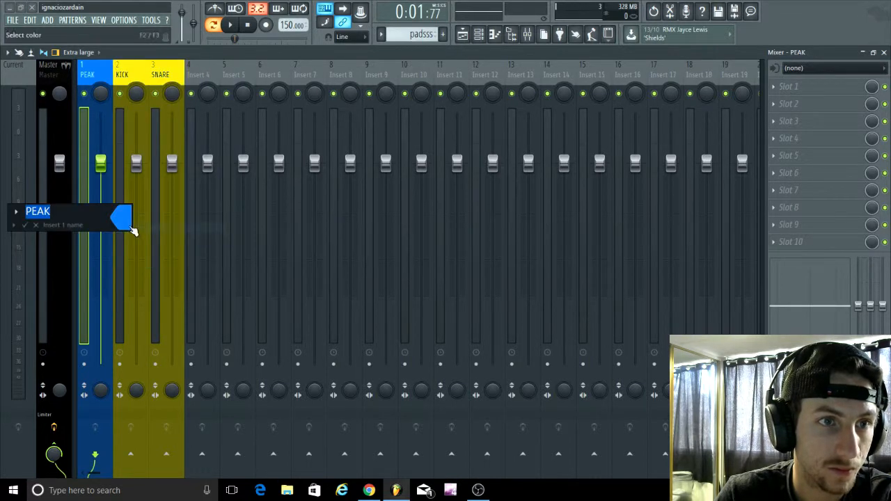
key(Return)
right_click(139, 84)
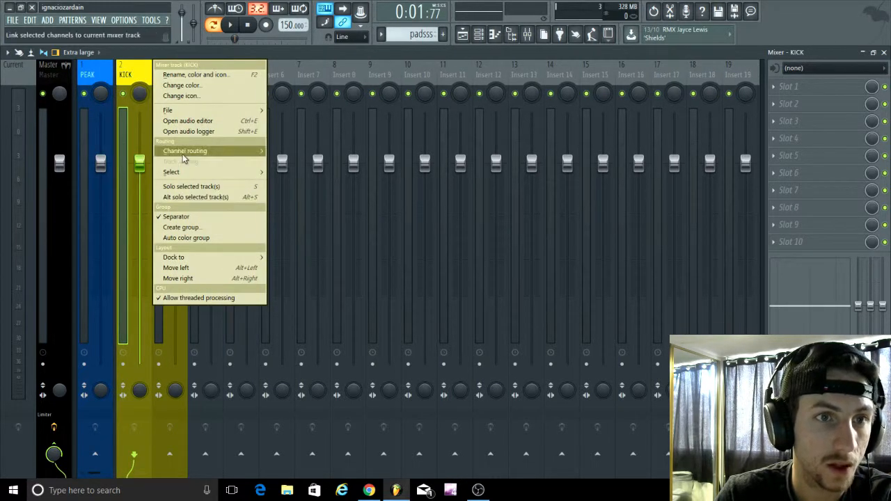
click(183, 227)
key(Return)
right_click(189, 70)
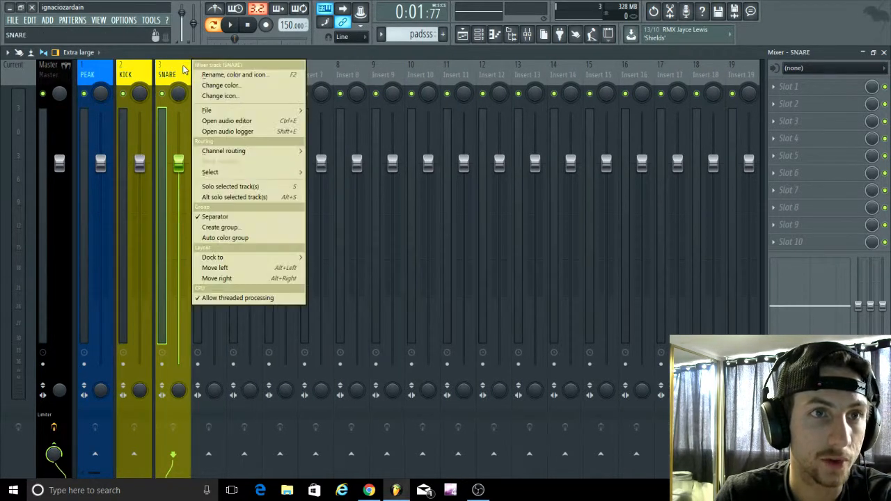
click(232, 230)
key(Return)
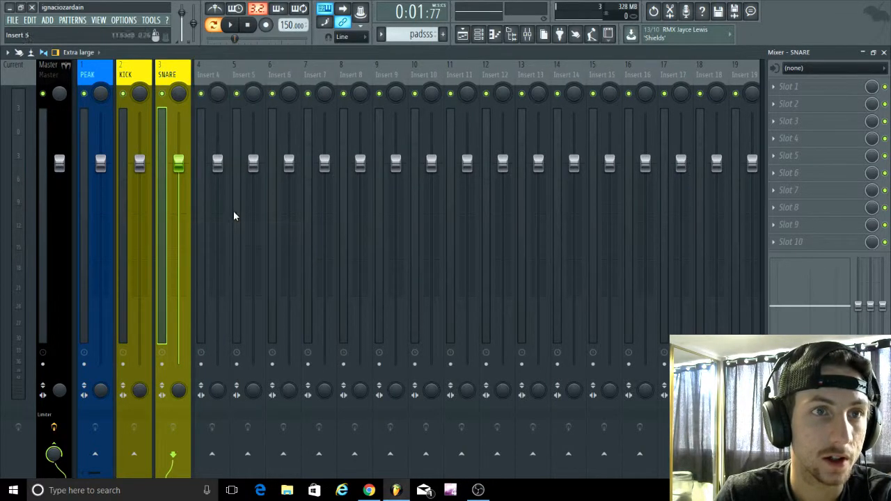
Load Fruity Peak Controller into the first effect slot of the PEAK track and move its window clear of the named tracks.
click(98, 75)
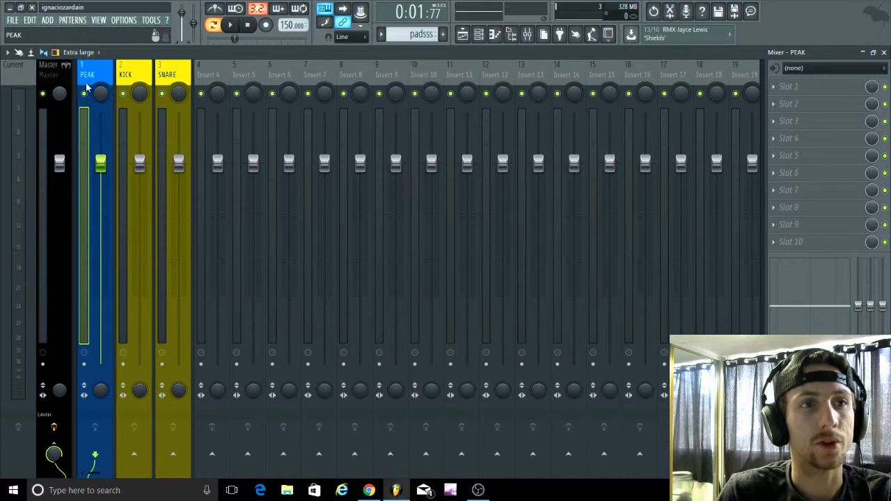
click(777, 89)
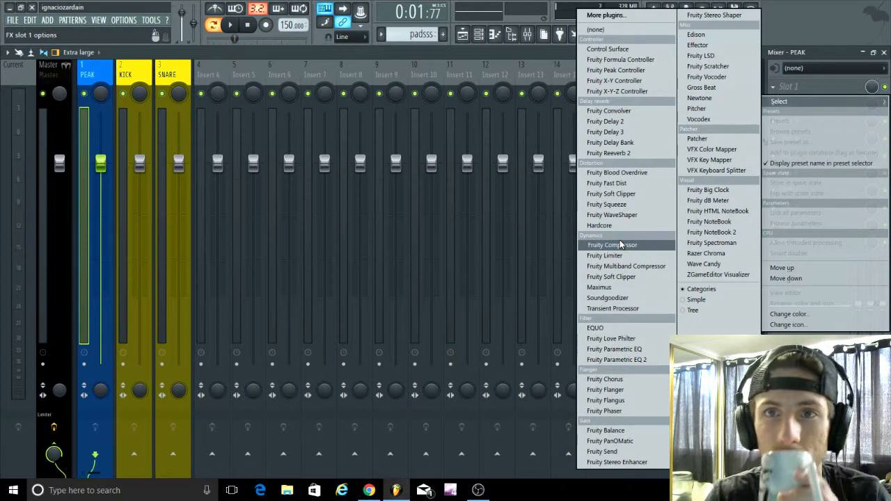
click(616, 70)
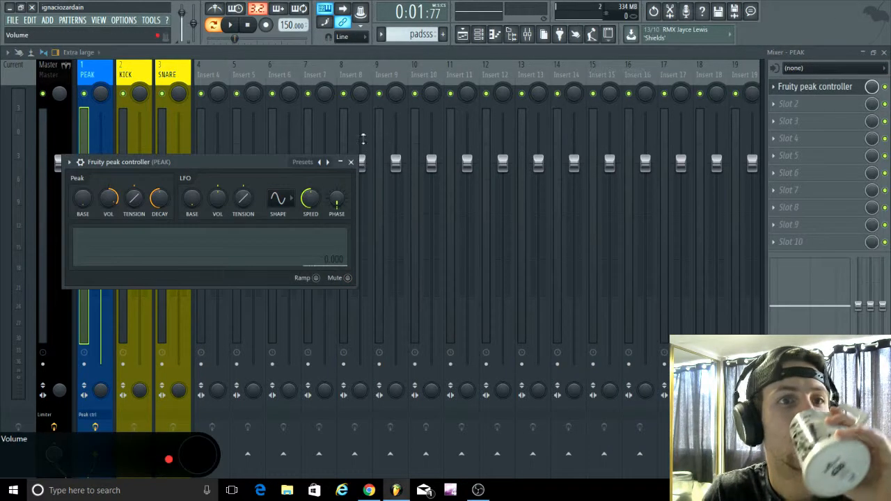
drag(234, 158, 486, 129)
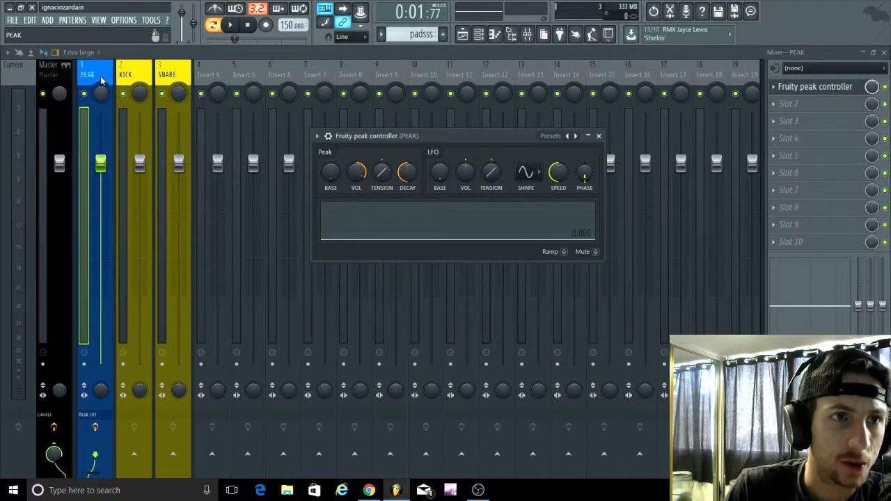
Enable sends from the KICK and SNARE mixer tracks to the PEAK track.
click(137, 78)
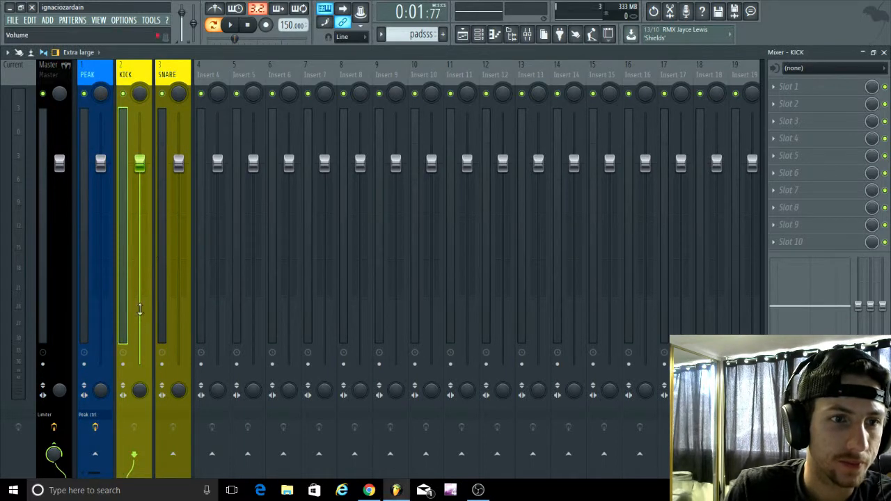
click(96, 457)
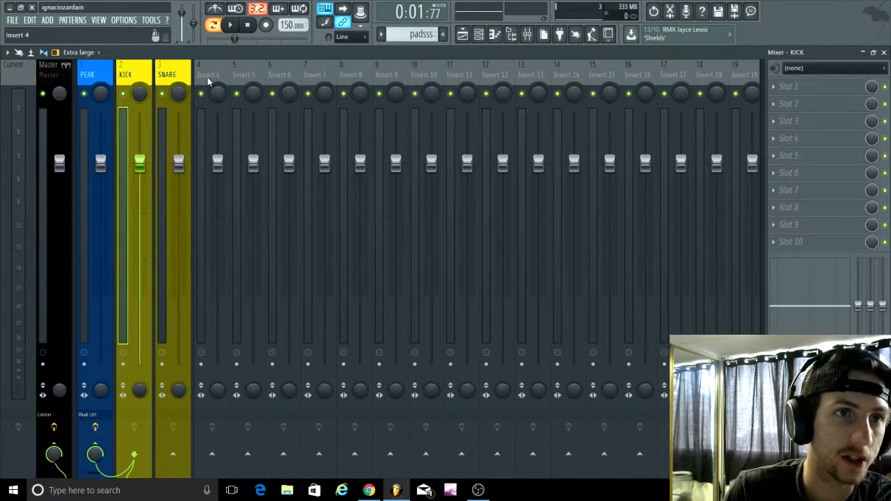
click(165, 72)
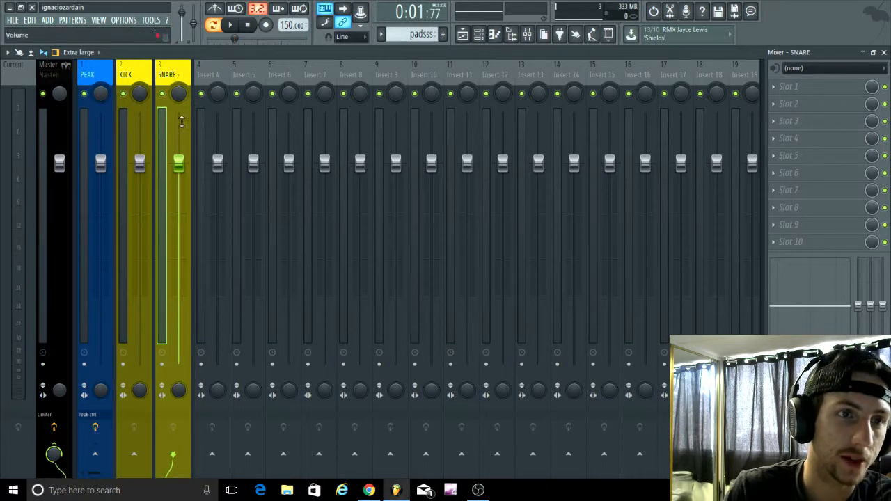
click(96, 458)
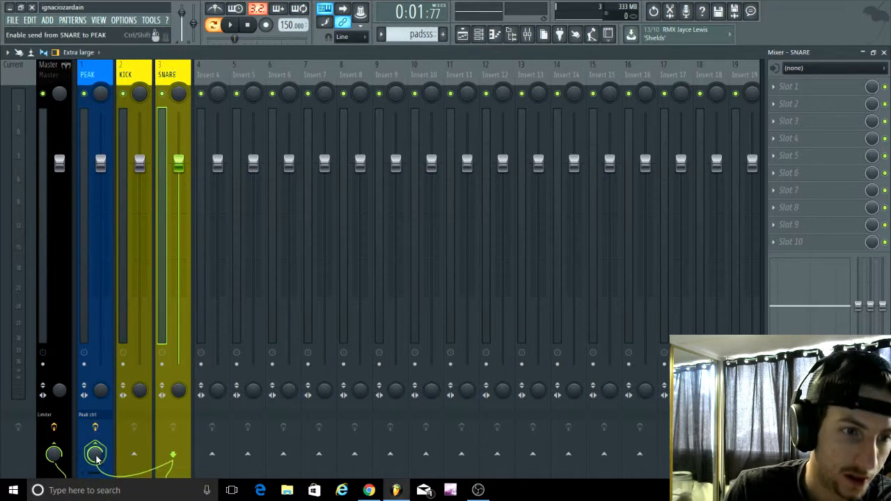
click(478, 490)
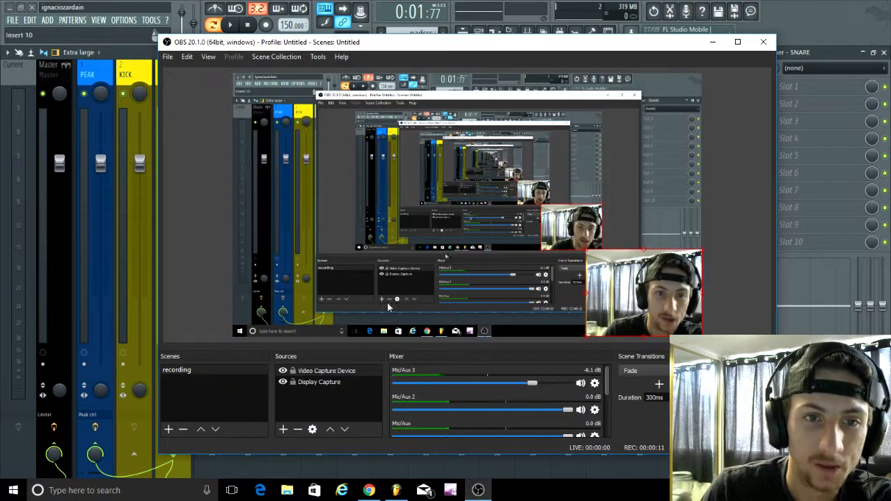
click(158, 229)
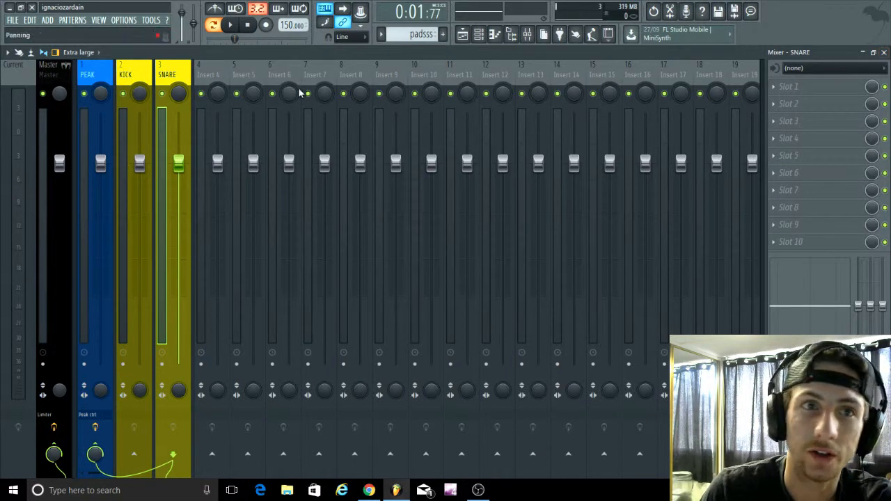
Minimize the mixer and place the padsss pattern in the Playlist at bar 1 of Track 5.
click(864, 53)
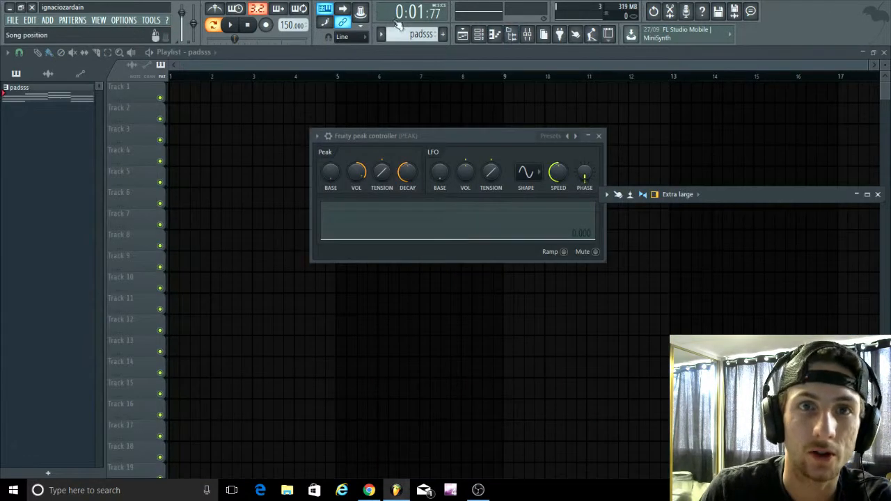
click(260, 158)
scroll(228, 170, up, 3)
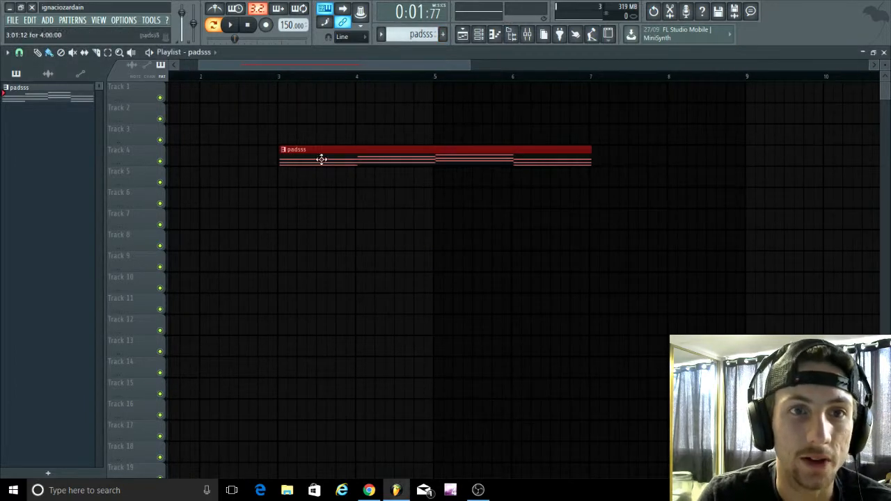
drag(322, 156, 2, 179)
Place the Kick03 sample from the Total Dubstep Volume 1 Drum Hits folder on Playlist Track 1 at bar 1.
key(alt+F8)
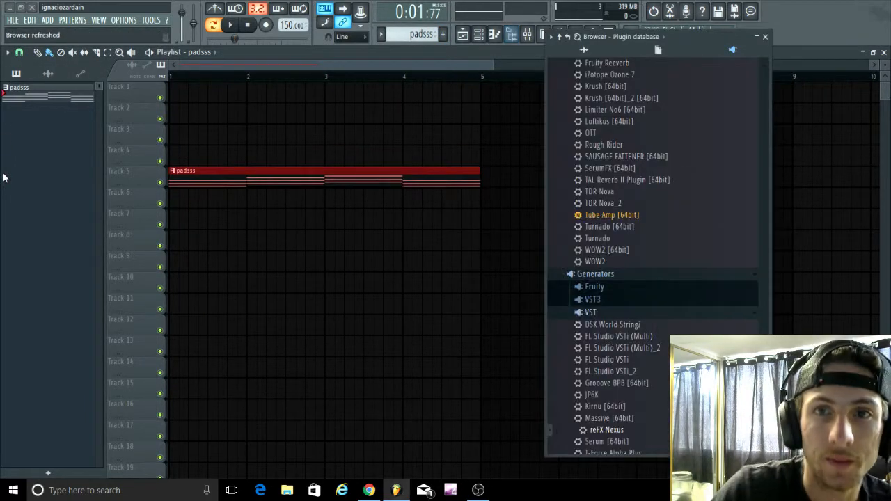
scroll(686, 265, up, 3)
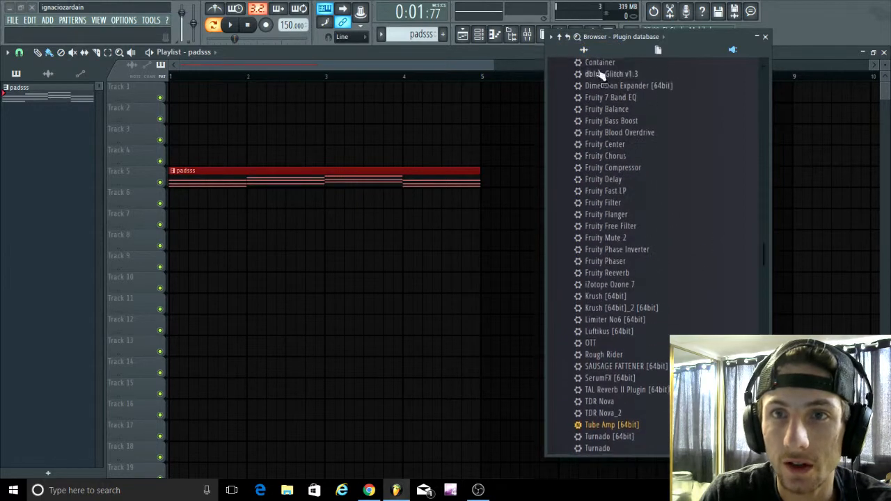
click(585, 51)
scroll(604, 203, up, 4)
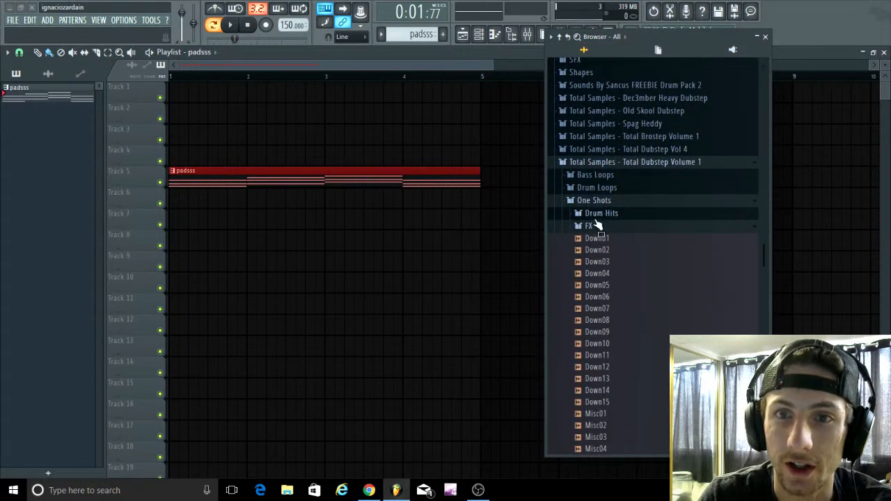
click(597, 214)
drag(591, 314, 183, 93)
Place the Snare01 sample on Track 2 at the third beat of bar 1 and close the Browser.
scroll(613, 397, down, 3)
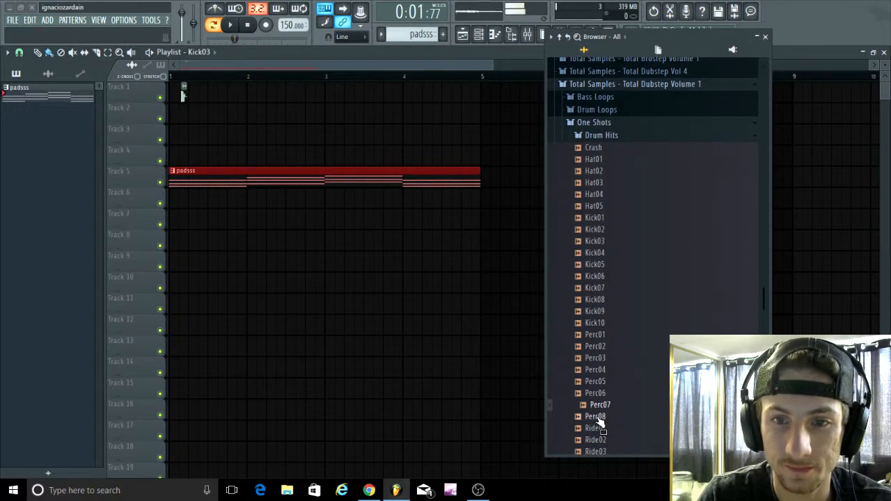
scroll(613, 399, down, 3)
drag(597, 398, 180, 96)
scroll(136, 110, up, 6)
scroll(323, 161, down, 2)
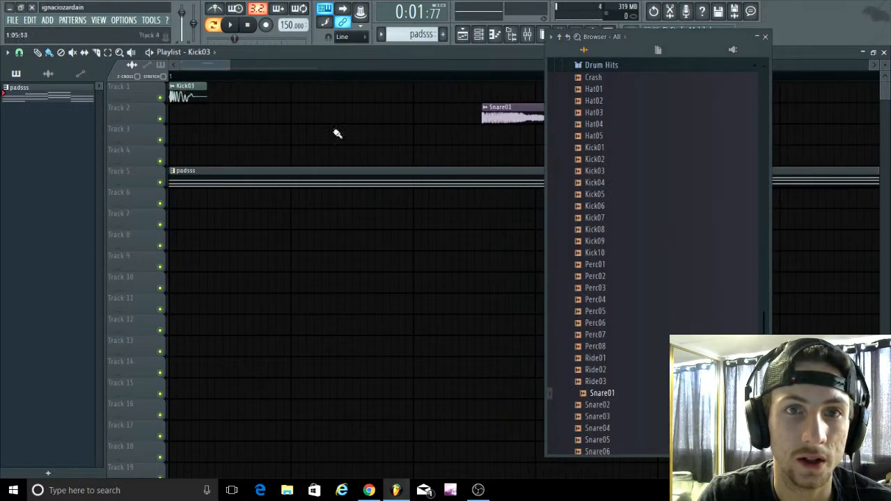
drag(497, 118, 429, 119)
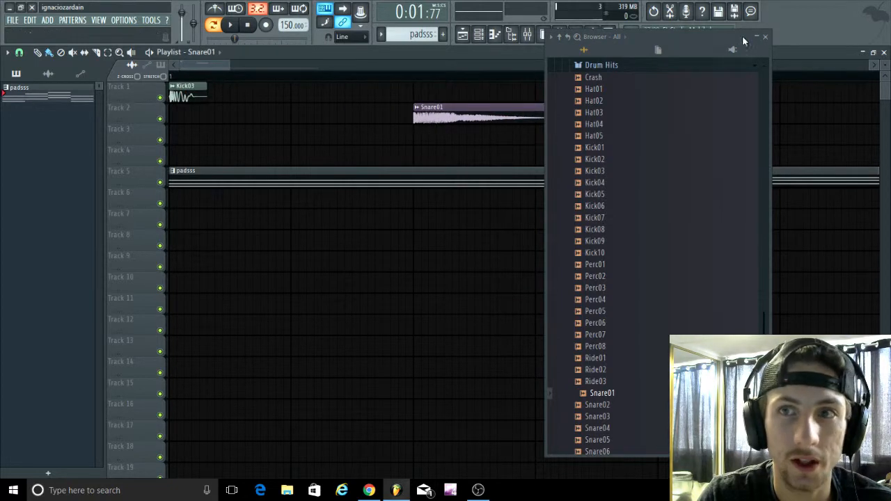
click(766, 37)
Route the Kick03 sample to the KICK mixer track and the Snare01 sample to mixer track 3, SNARE.
double_click(190, 96)
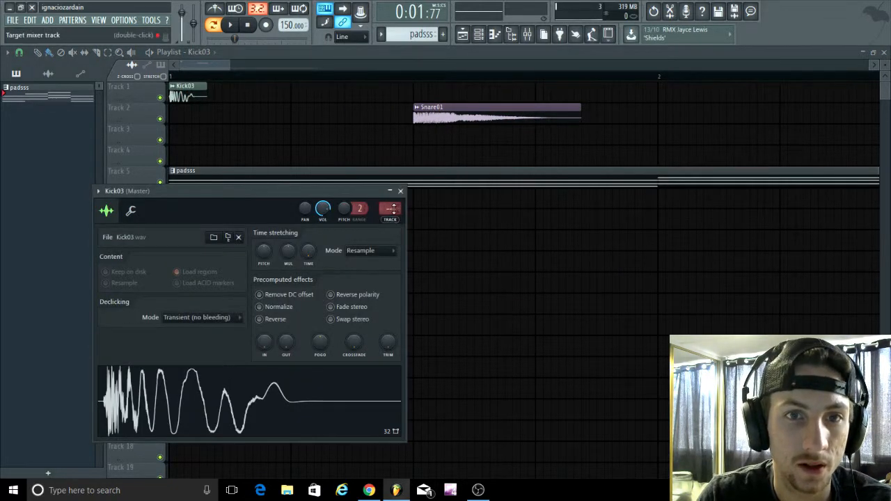
drag(390, 211, 390, 204)
double_click(455, 123)
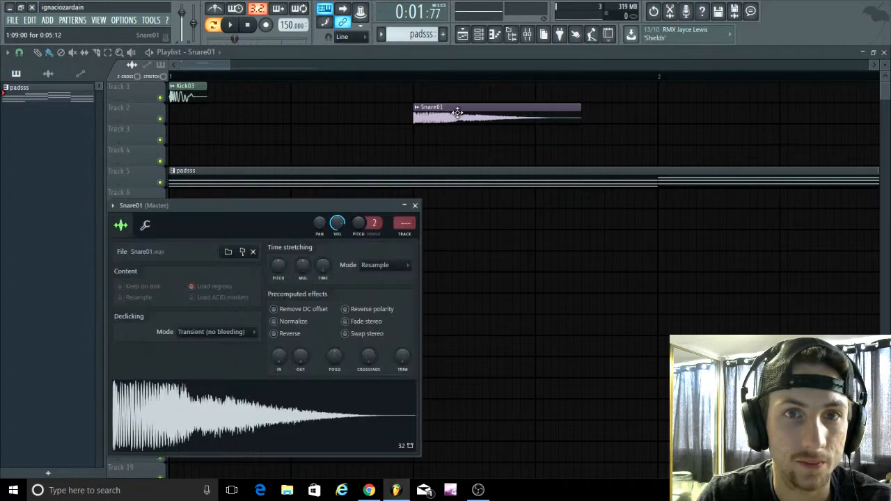
double_click(458, 113)
drag(402, 213, 402, 207)
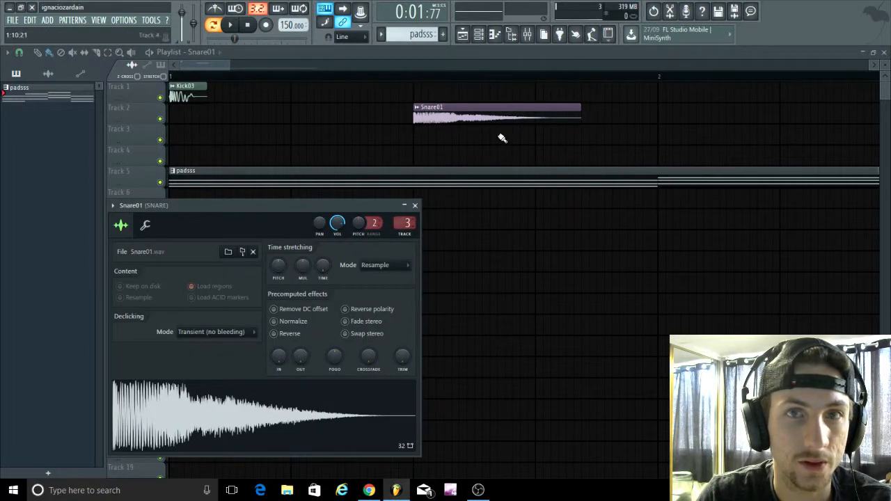
Lower the KICK and SNARE mixer faders to about -1.8 dB, play back briefly, and close the mixer.
click(527, 34)
click(867, 195)
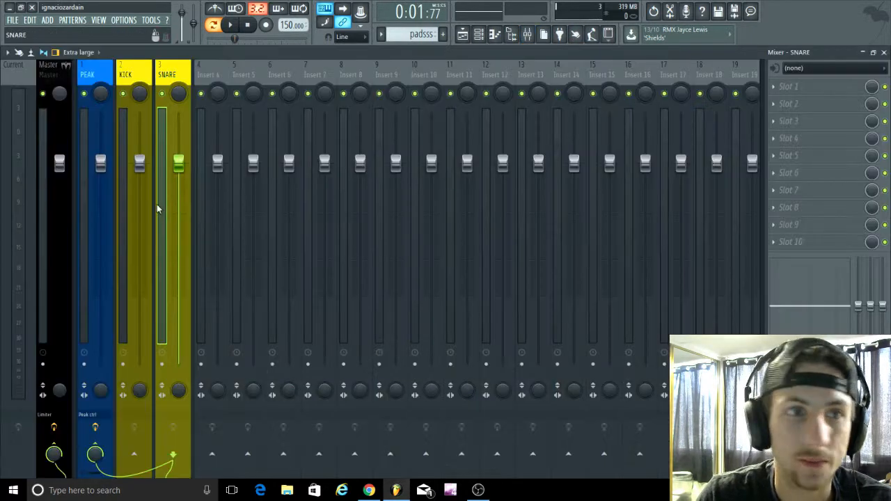
click(139, 165)
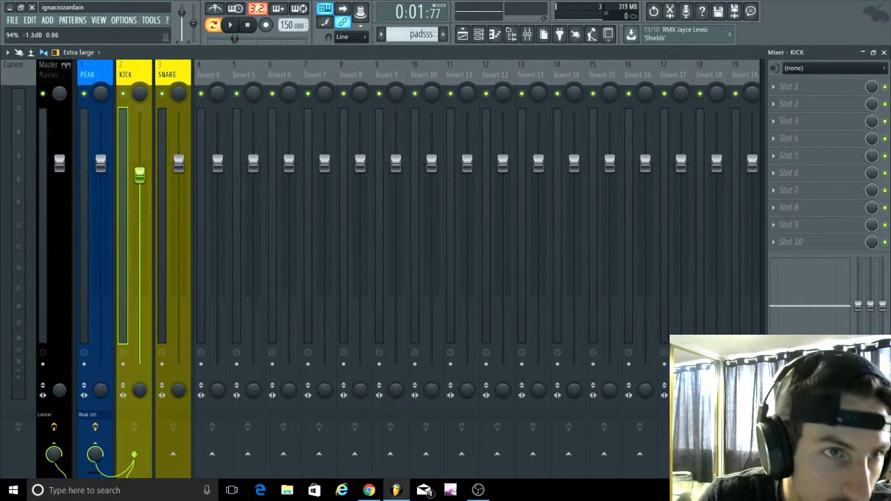
drag(140, 178, 178, 180)
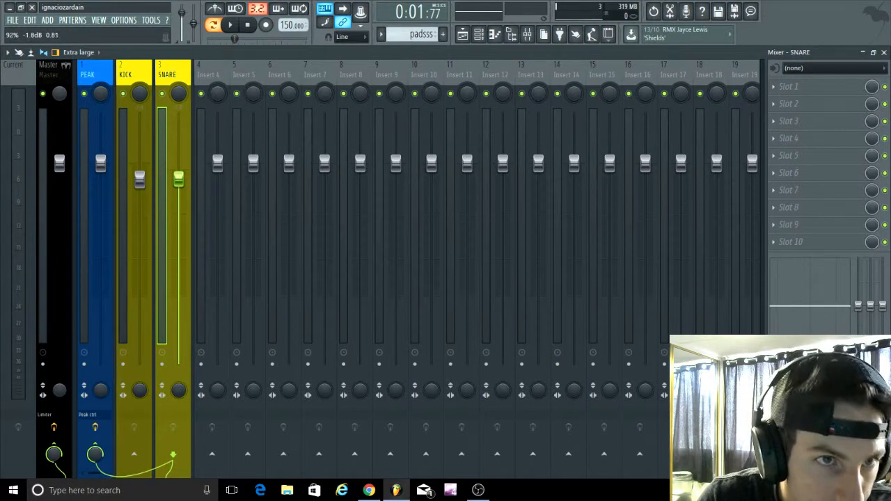
key(space)
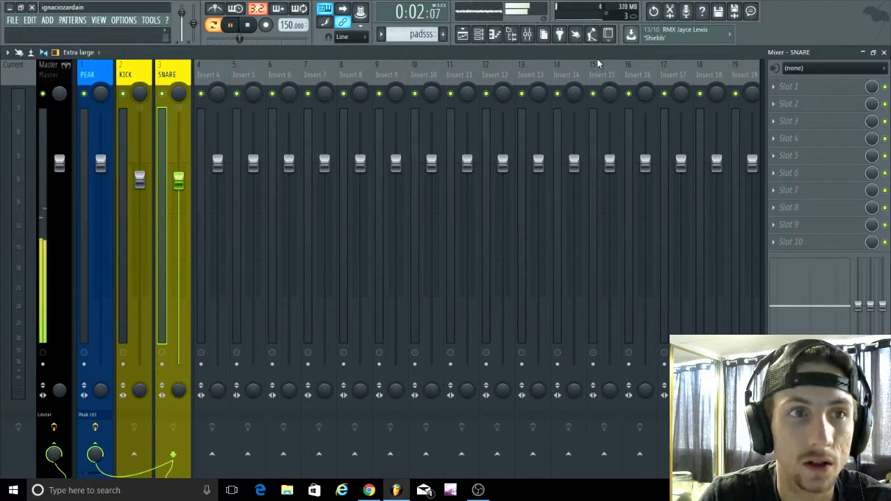
click(884, 53)
Duplicate the kick and snare clips and shift the copies so the kick starts at bar 2.
click(181, 96)
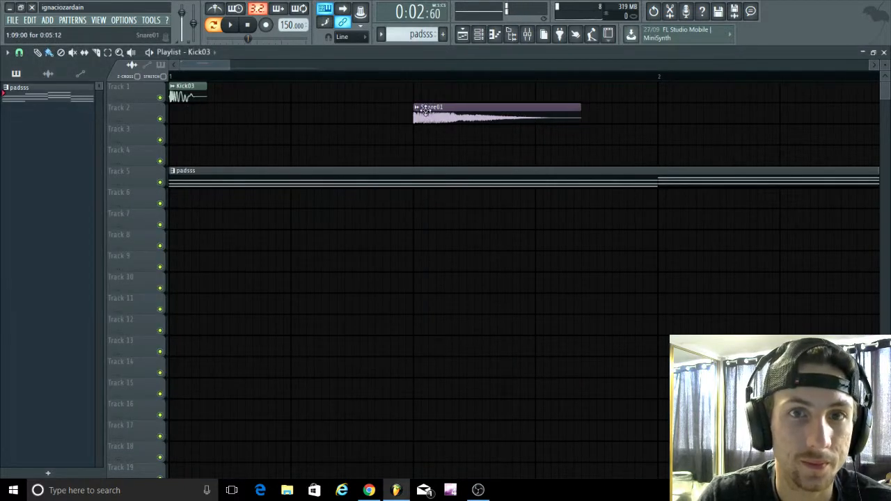
click(108, 53)
scroll(251, 111, down, 4)
drag(361, 138, 5, 50)
key(ctrl+b)
click(41, 52)
scroll(446, 104, up, 3)
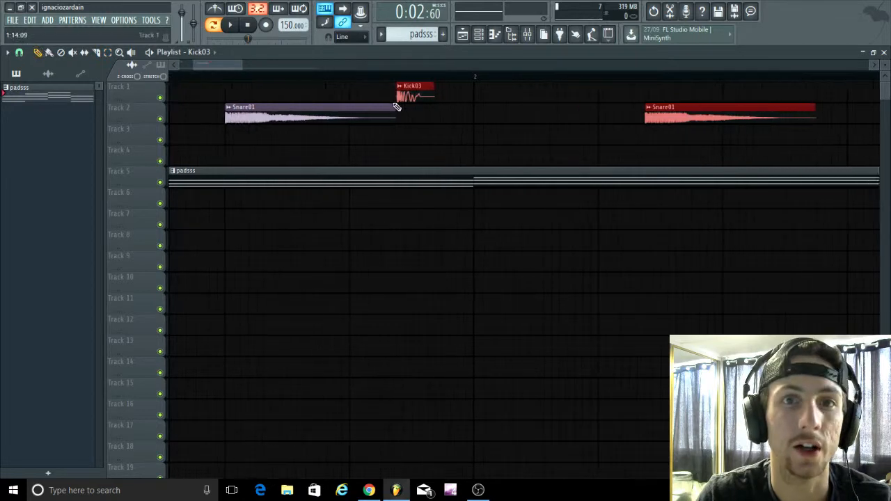
mouse_move(409, 96)
mouse_down()
mouse_move(550, 100)
mouse_move(540, 97)
mouse_up()
Repeat the kick and snare clips in bars 3 and 4 to span the whole padsss clip.
scroll(417, 117, down, 5)
key(ctrl+b)
scroll(507, 148, up, 3)
scroll(540, 139, down, 3)
key(ctrl+b)
scroll(508, 108, up, 3)
scroll(551, 235, down, 4)
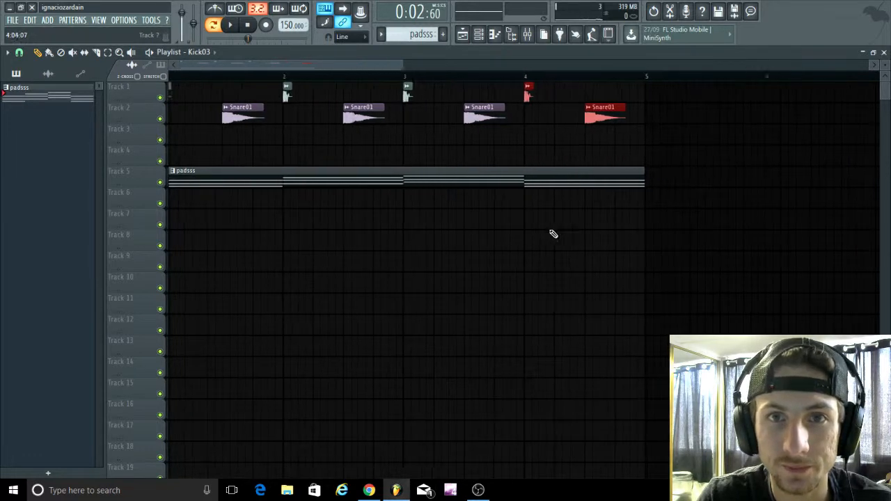
Route the reFX Nexus channel to mixer track 4, and name that mixer track Pads with a green color.
double_click(352, 176)
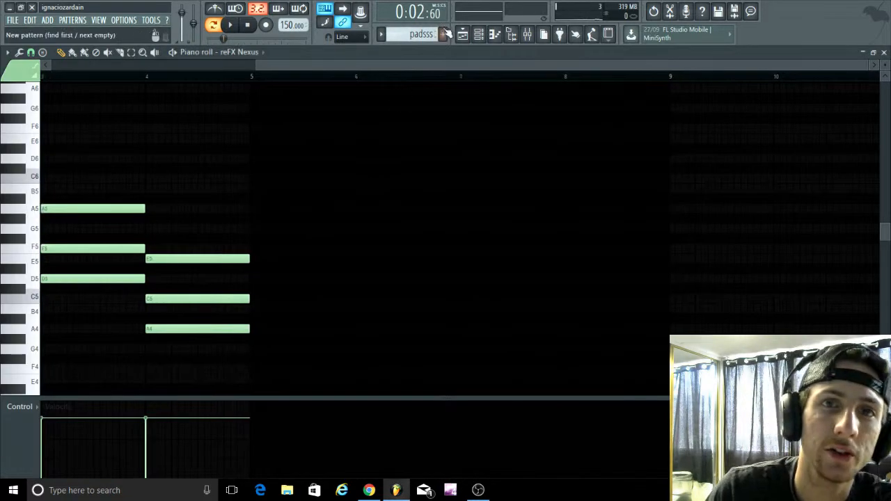
click(478, 34)
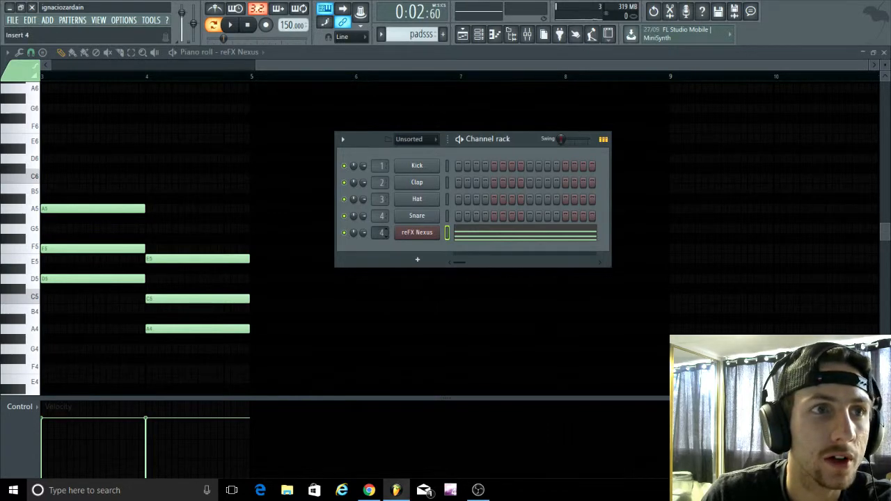
click(528, 34)
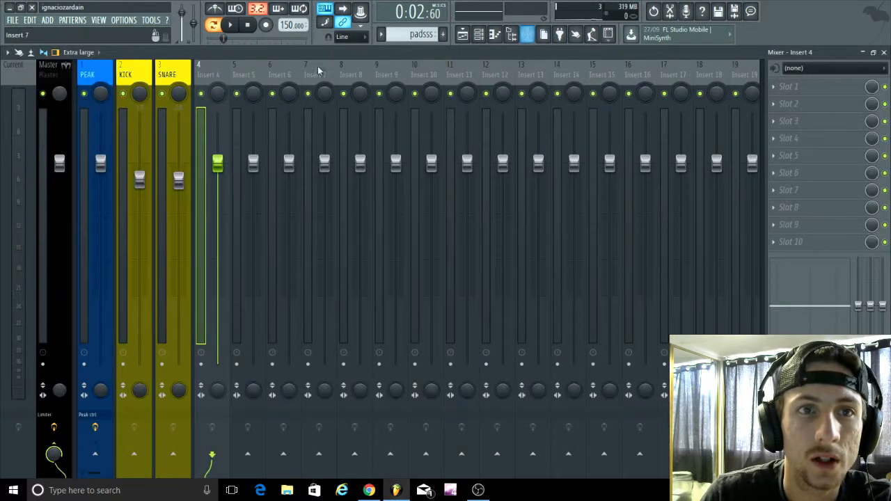
right_click(207, 78)
click(261, 75)
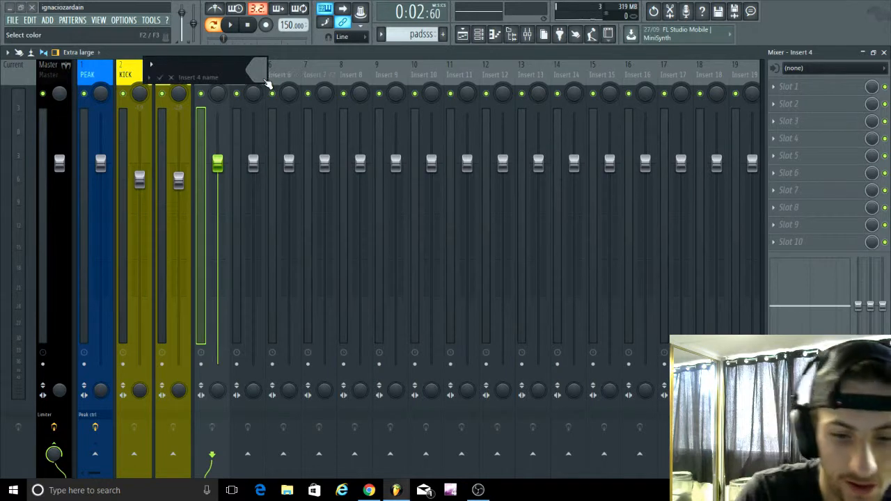
text(Pads)
click(267, 82)
click(315, 104)
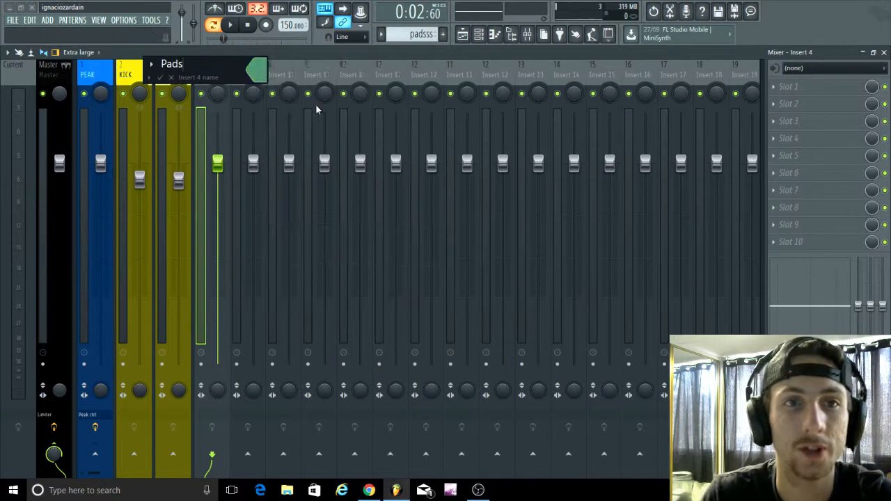
key(Return)
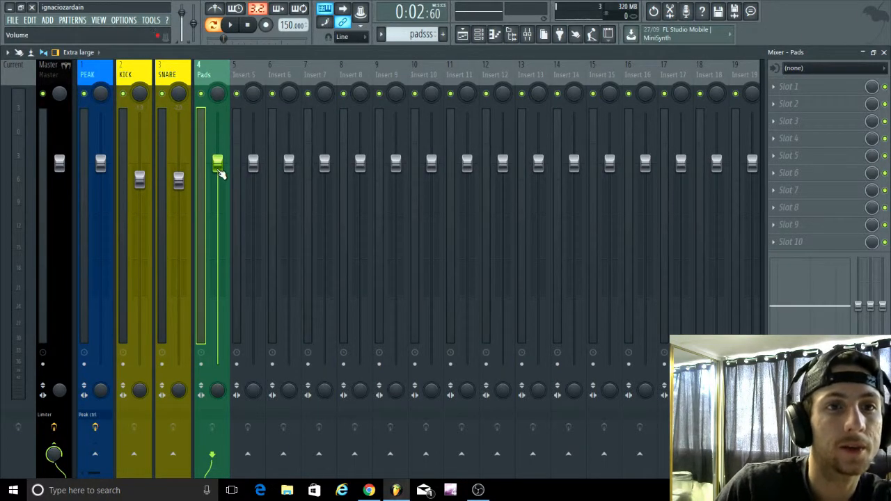
Lower the Pads fader slightly and link its volume to the internal controller Peak ctrl - Peak with the Inverted mapping formula.
drag(217, 166, 217, 174)
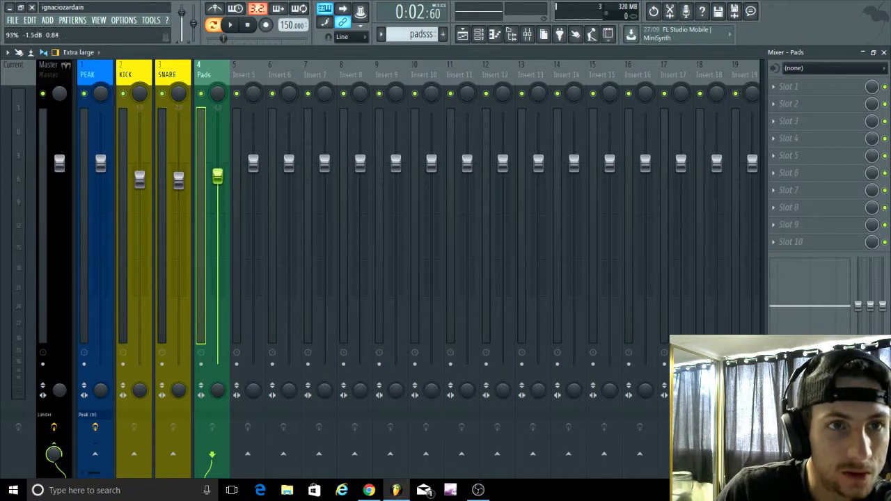
right_click(219, 181)
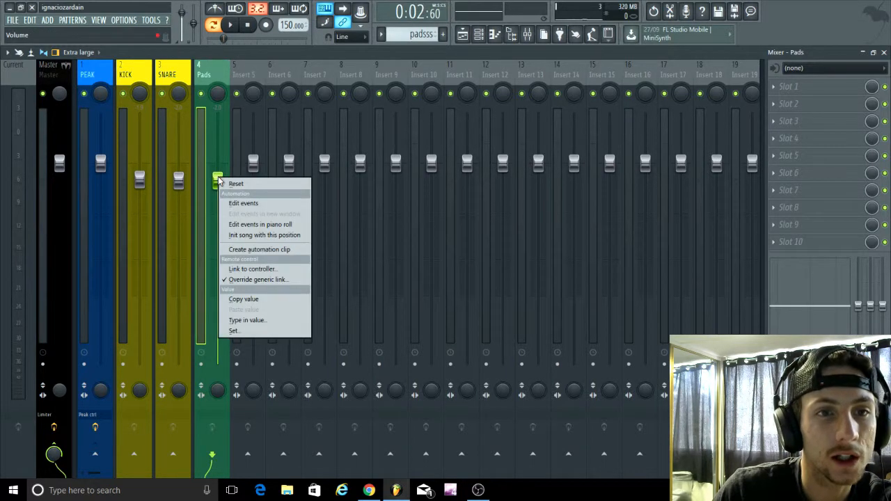
click(254, 269)
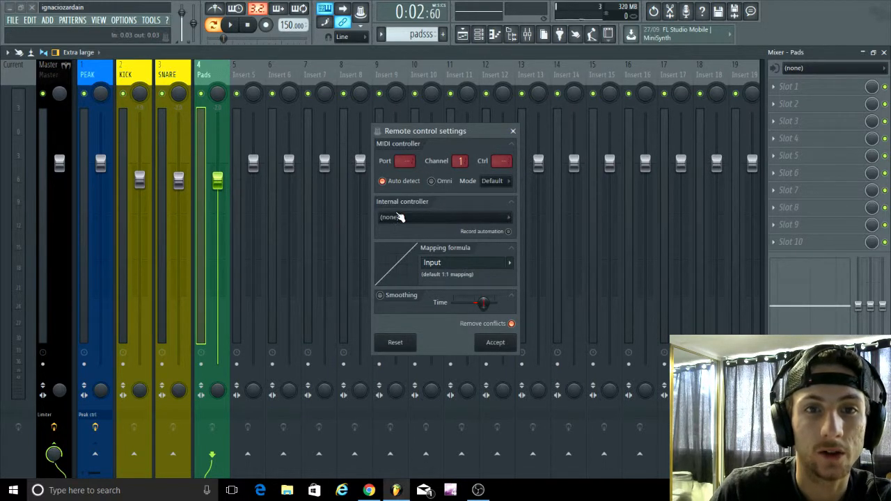
click(506, 218)
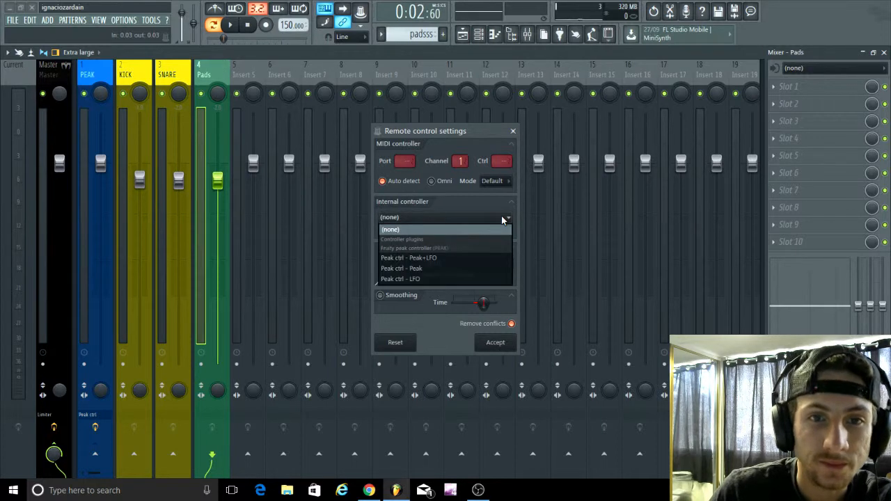
click(413, 272)
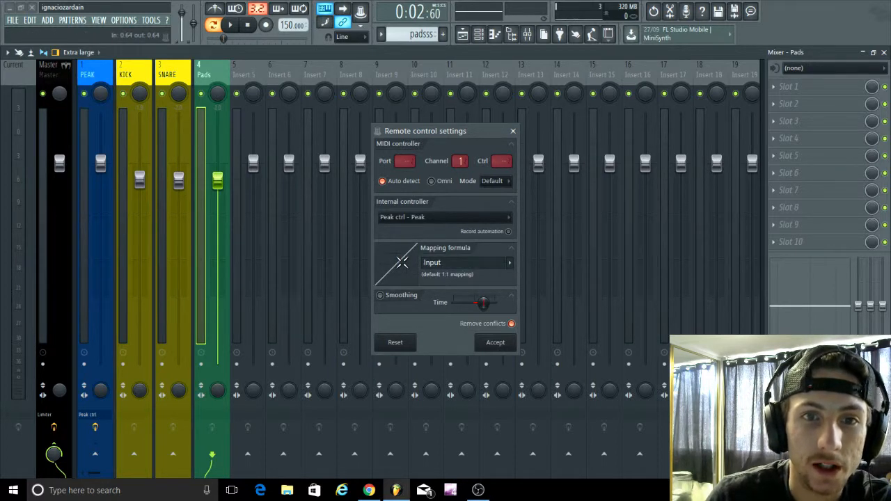
click(510, 264)
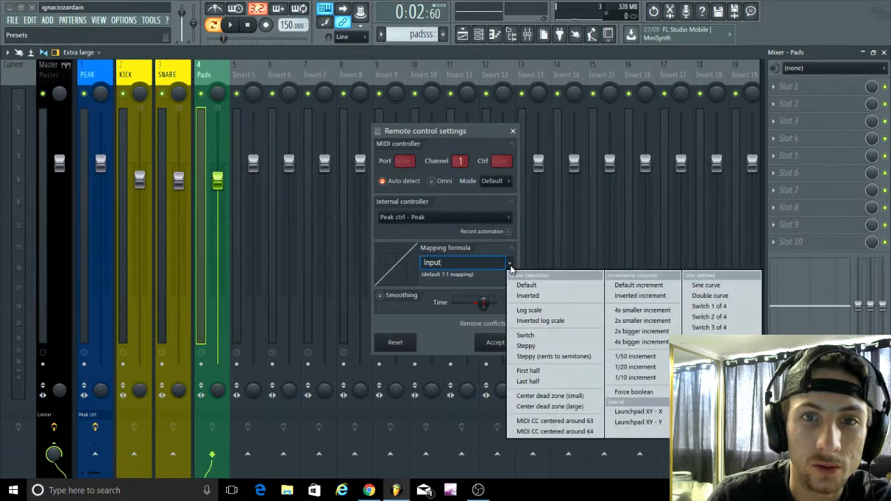
click(528, 295)
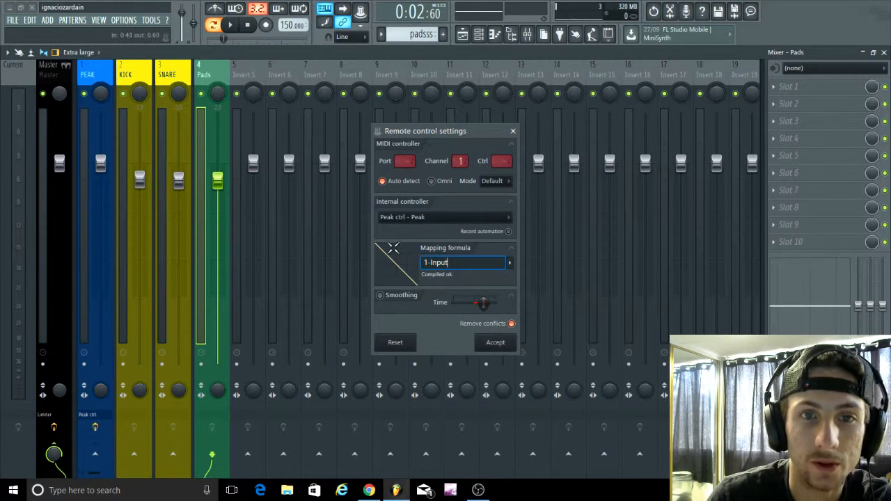
click(496, 343)
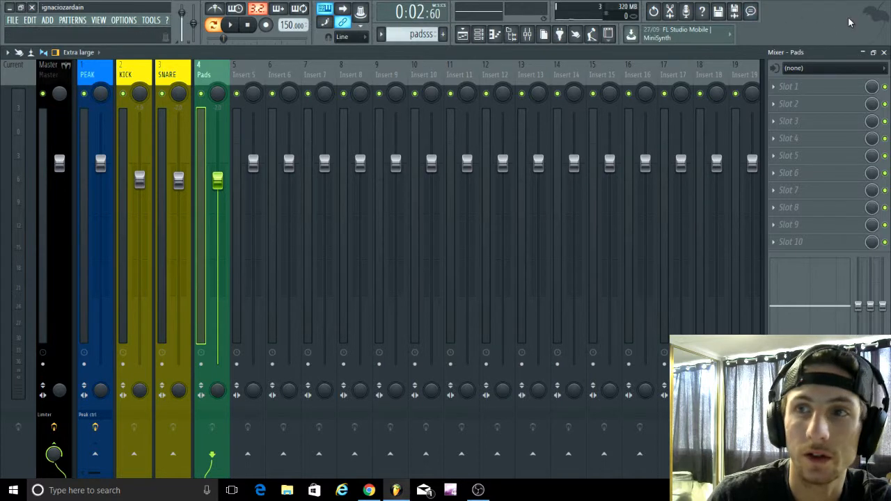
Return to the Playlist, play the arrangement in song mode, and check the Pads fader's movement in the mixer before pausing.
click(885, 53)
click(884, 52)
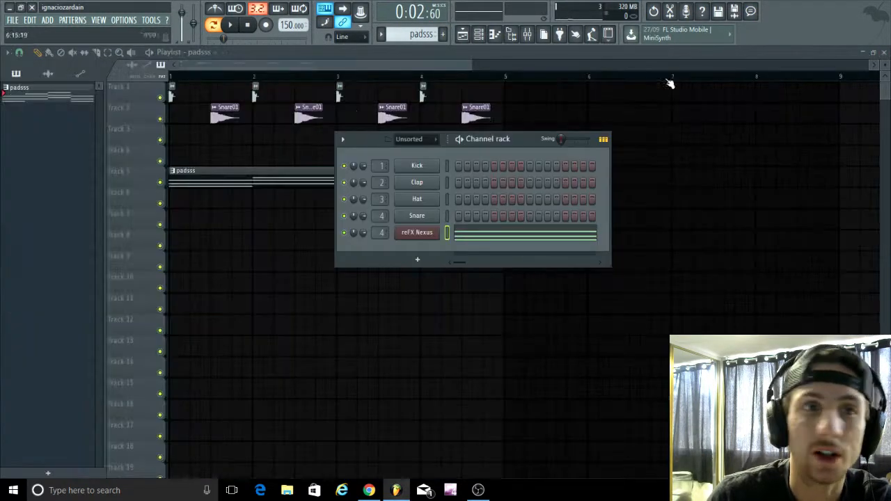
key(F6)
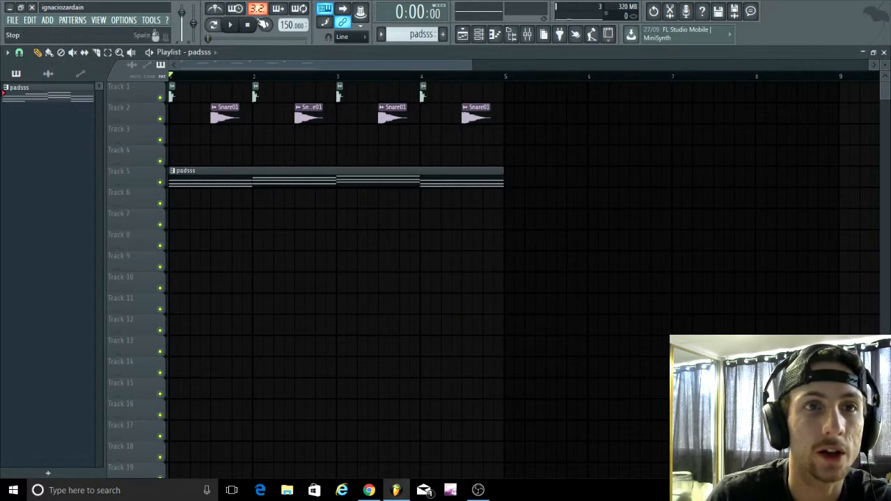
click(230, 25)
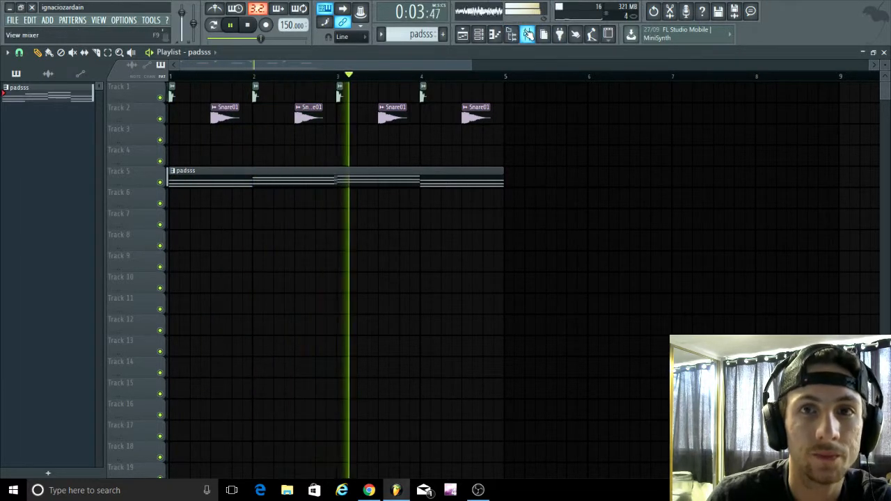
click(528, 34)
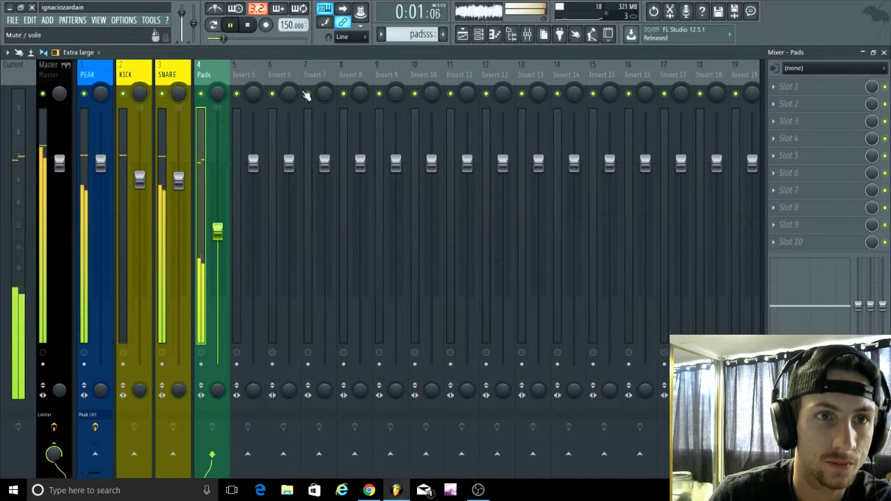
click(230, 25)
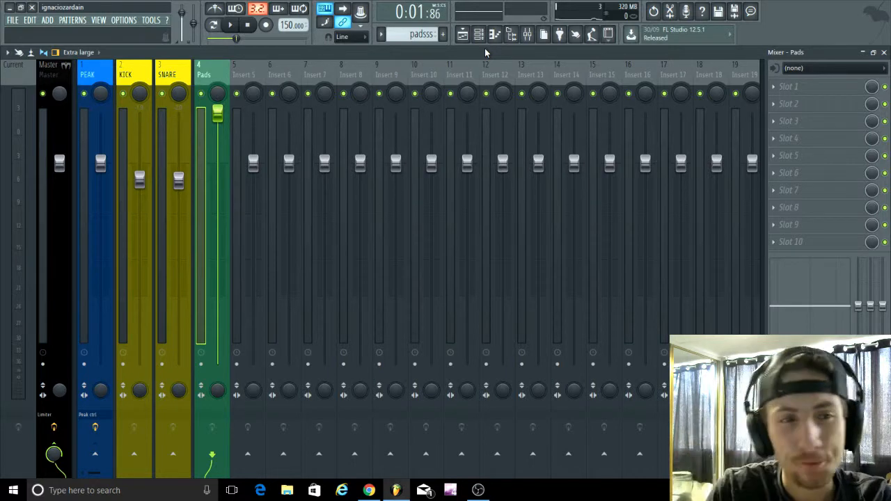
Open the PEAK track's Fruity peak controller and raise its Peak Base to about 0.28 while testing it against playback.
click(89, 79)
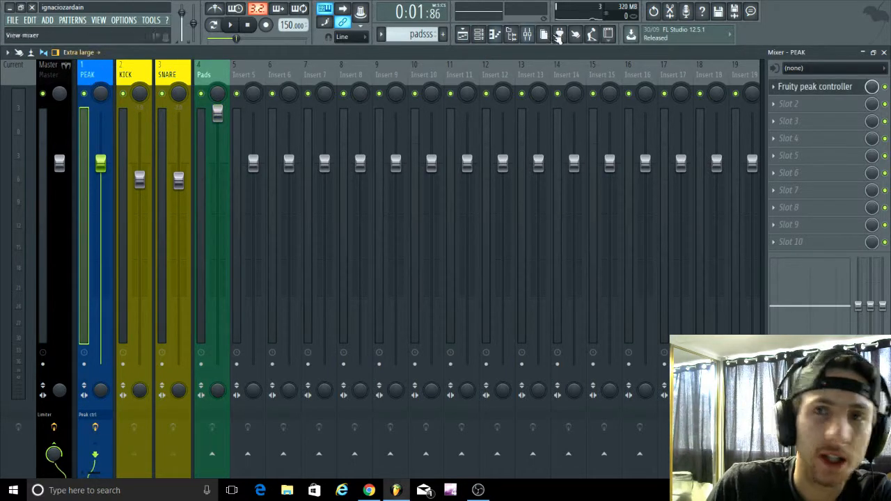
click(805, 92)
drag(449, 142, 470, 123)
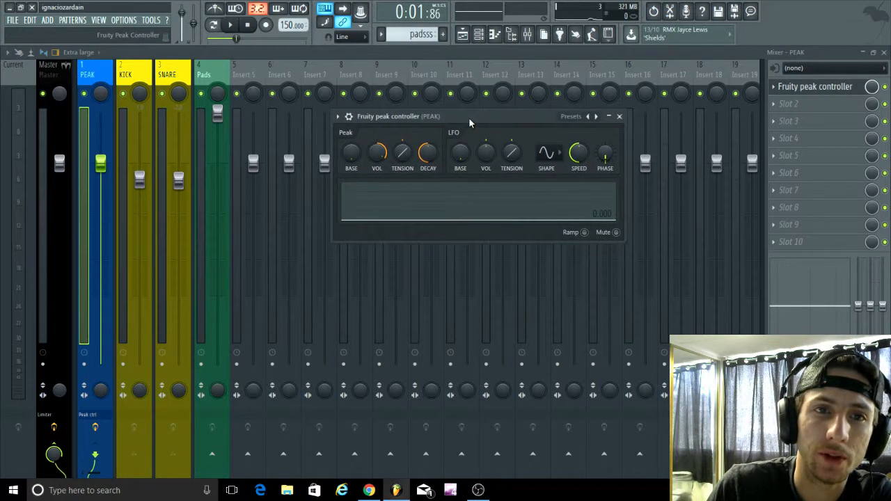
click(238, 26)
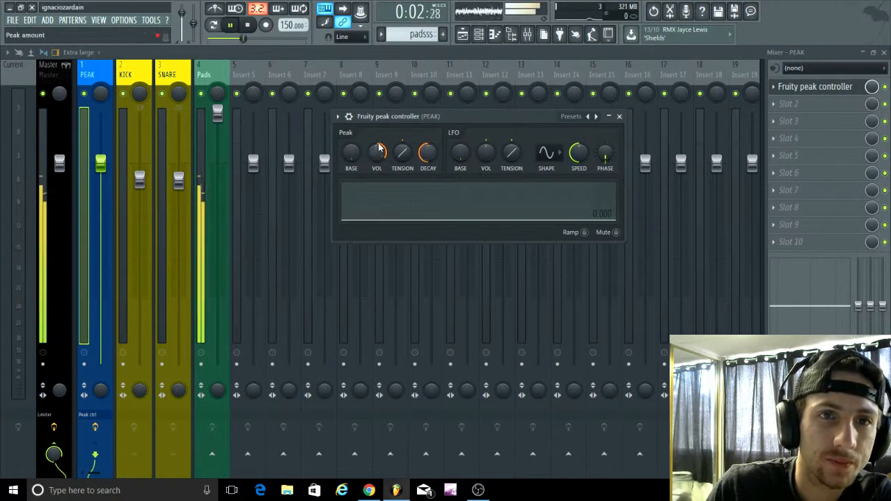
drag(351, 152, 351, 143)
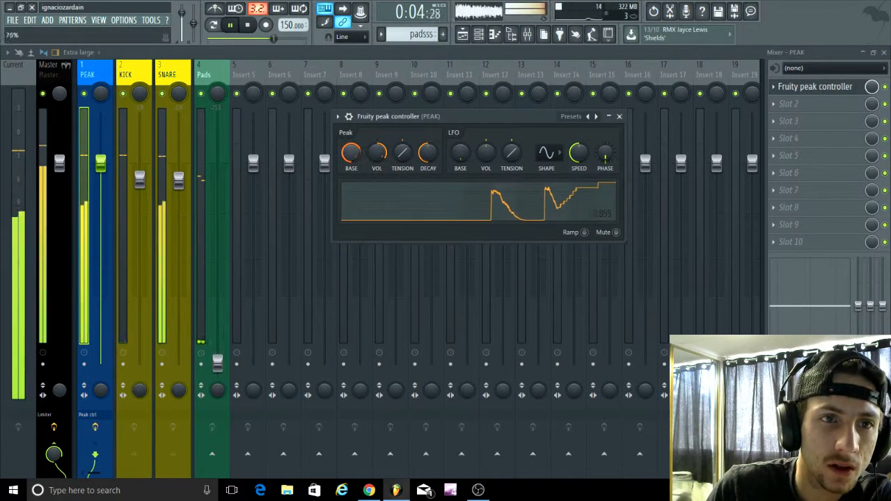
click(231, 26)
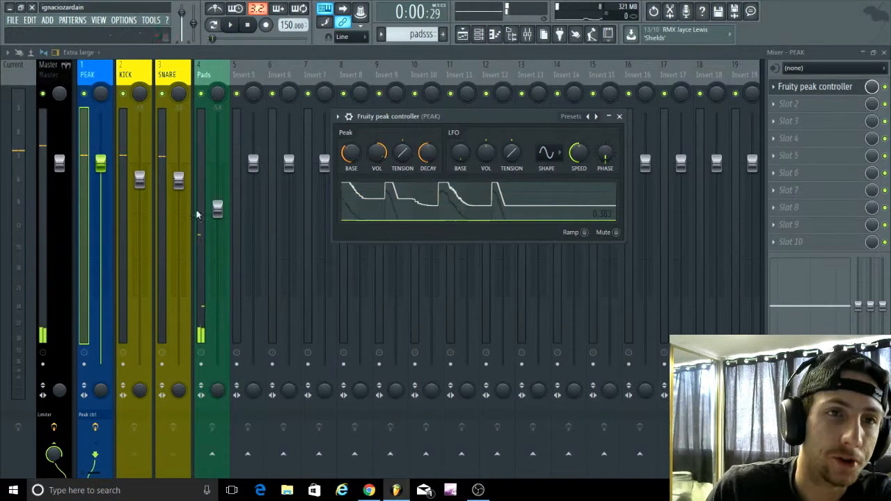
drag(355, 155, 355, 136)
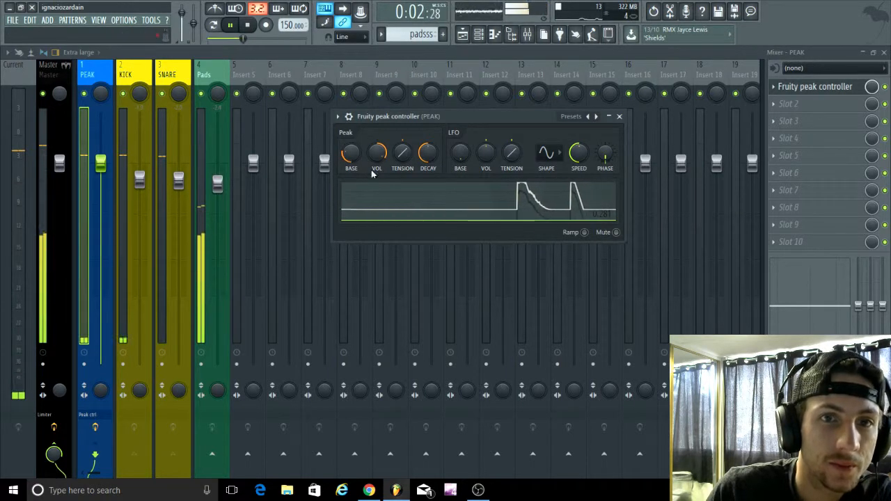
Try low and high Peak Vol amounts during playback, and leave the knob at about 88%.
drag(377, 159, 377, 142)
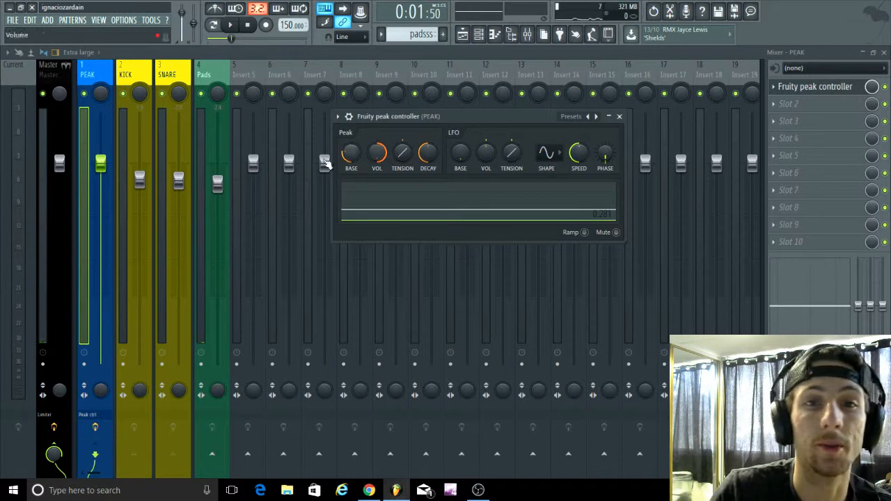
click(232, 24)
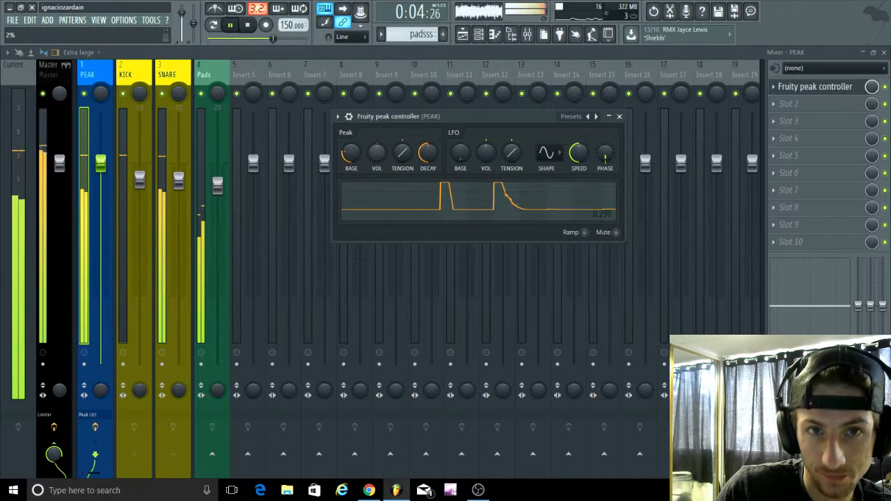
drag(377, 153, 377, 117)
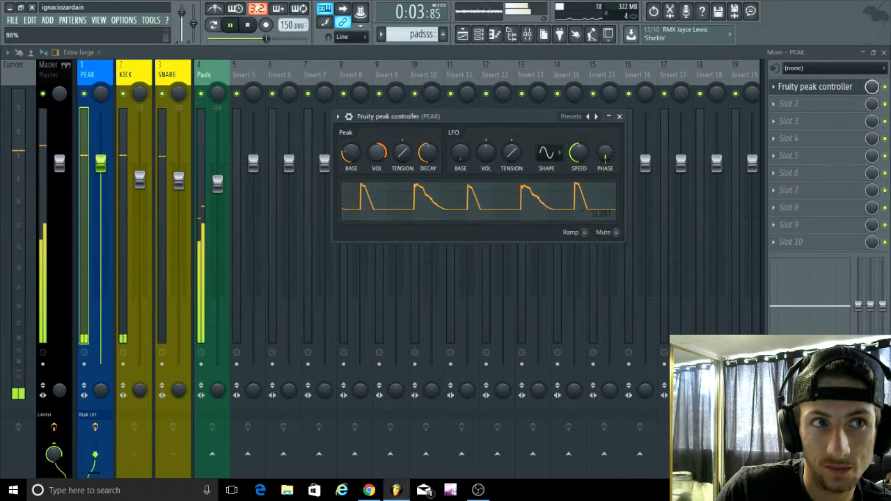
click(233, 28)
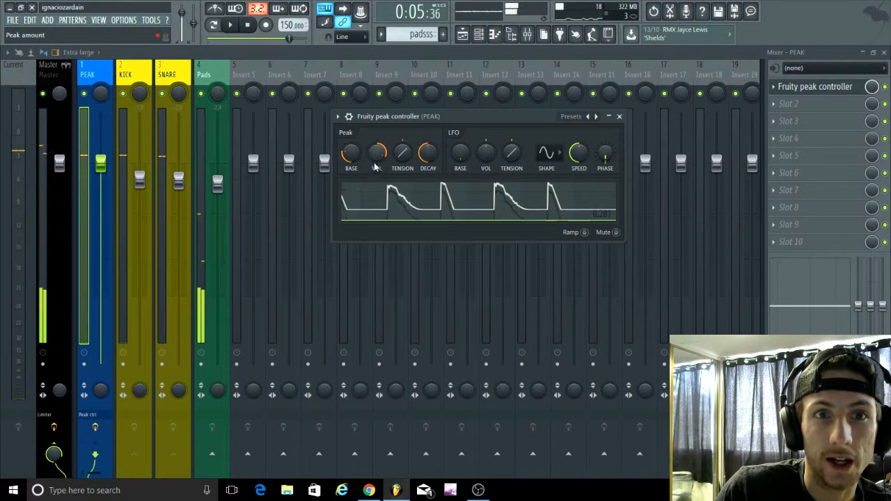
Play the song and adjust the Peak Tension from its 100% maximum down to a moderately positive curve.
click(230, 25)
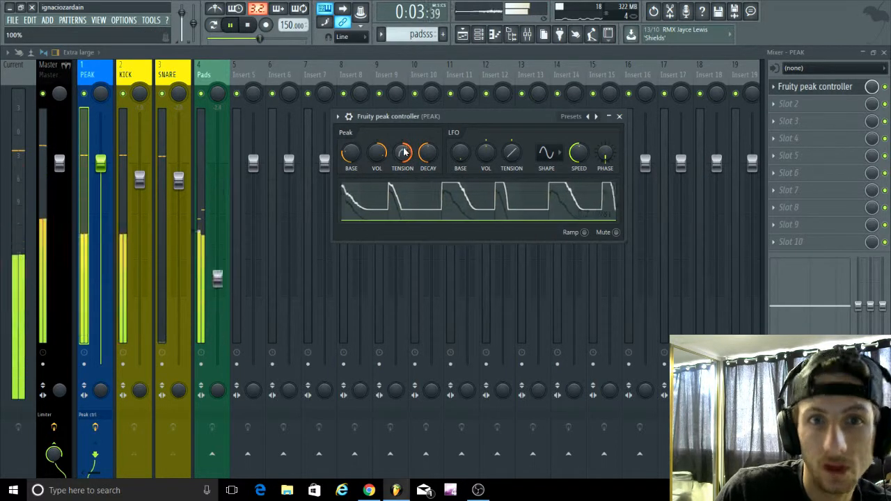
drag(404, 148, 404, 168)
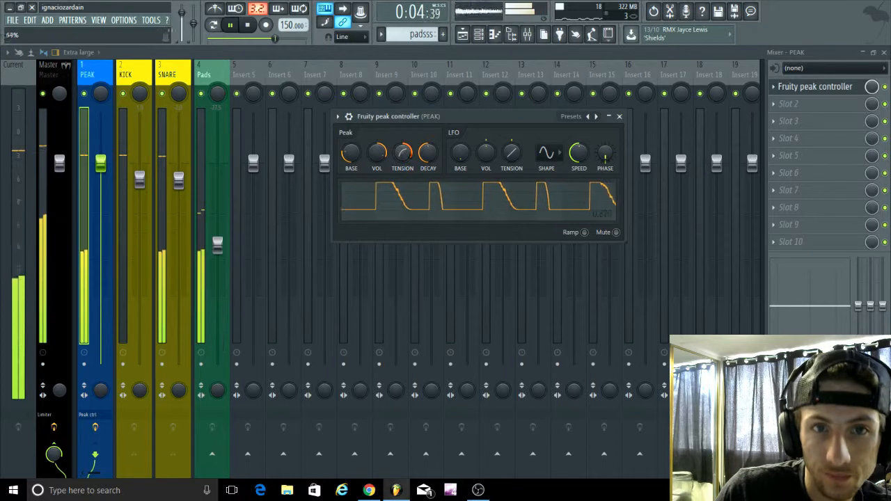
click(237, 25)
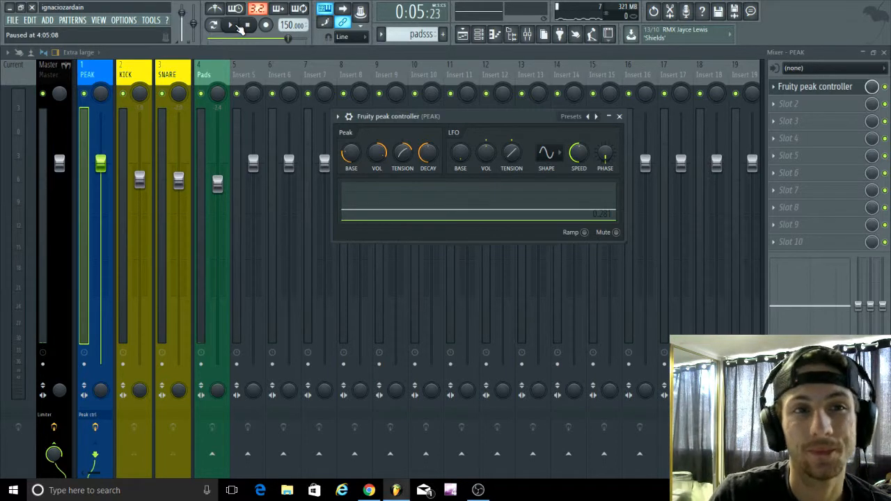
Sweep the Peak Decay during playback from its minimum back up to a mid-range release, and pause the song.
click(239, 27)
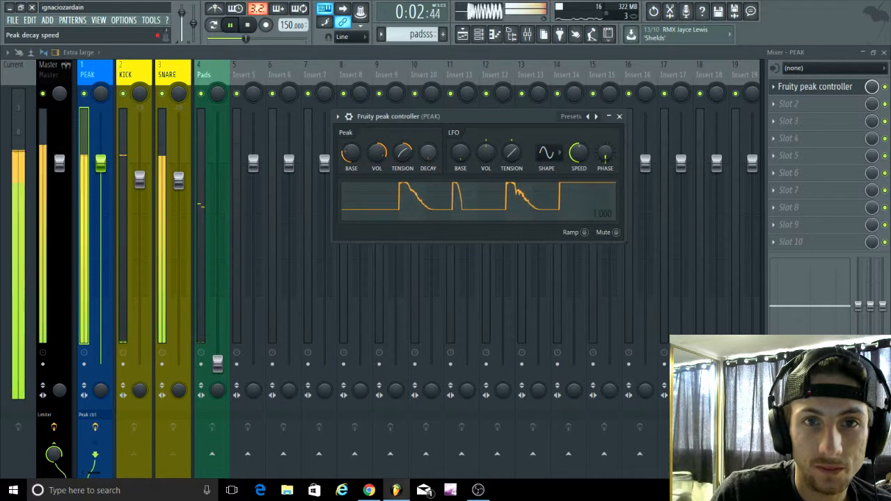
drag(428, 152, 429, 124)
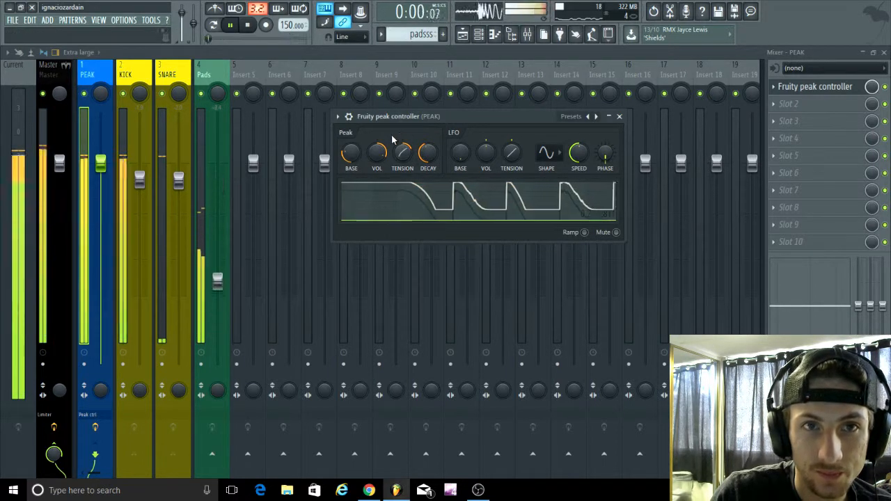
click(228, 25)
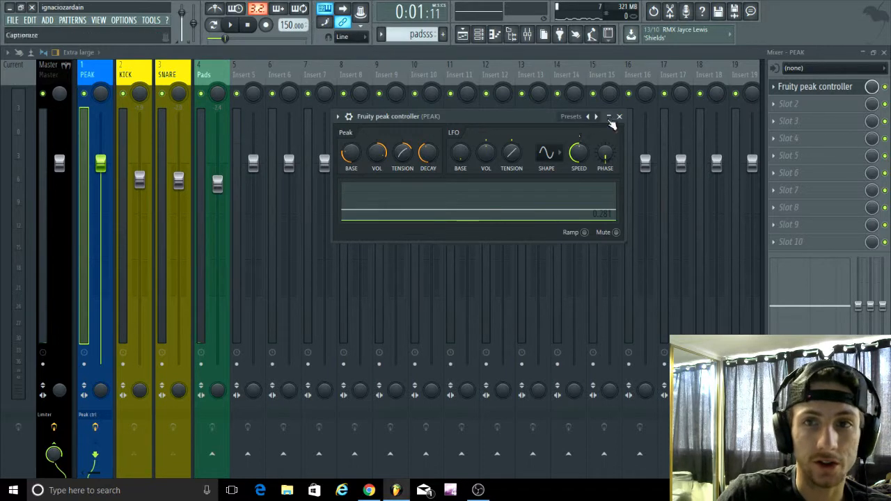
Close the Fruity peak controller and the mixer to return to the Playlist.
click(619, 117)
right_click(257, 167)
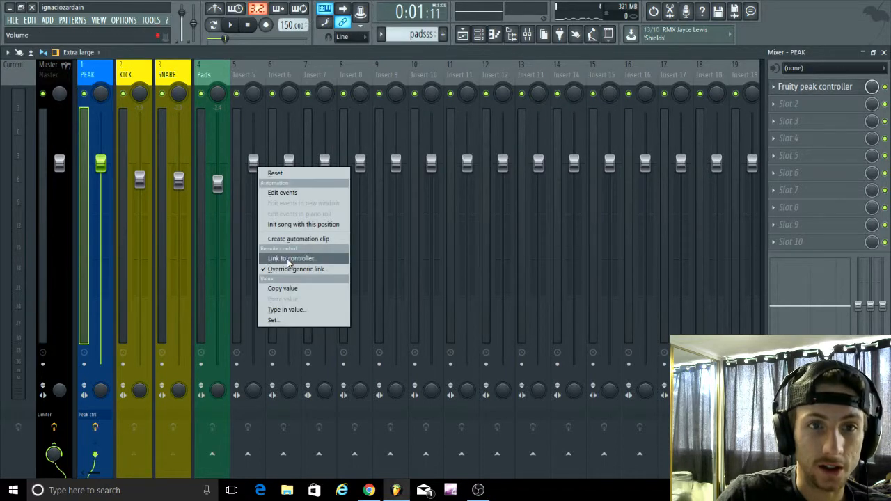
click(266, 52)
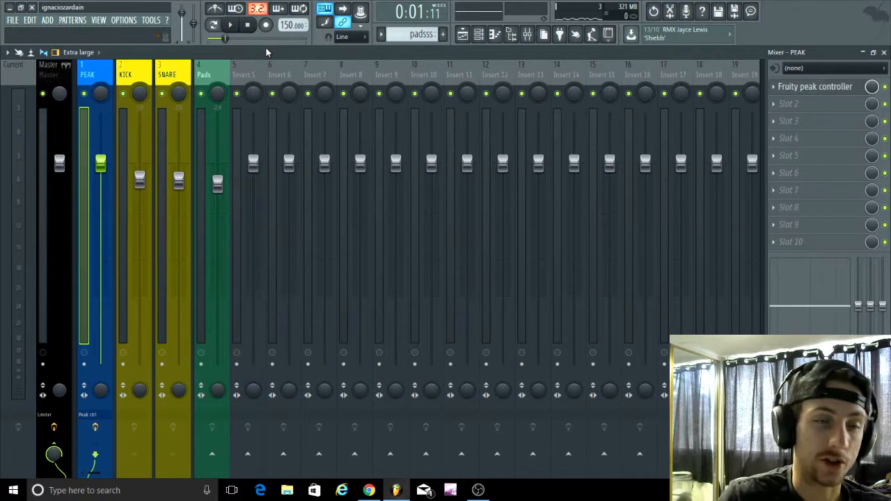
click(884, 52)
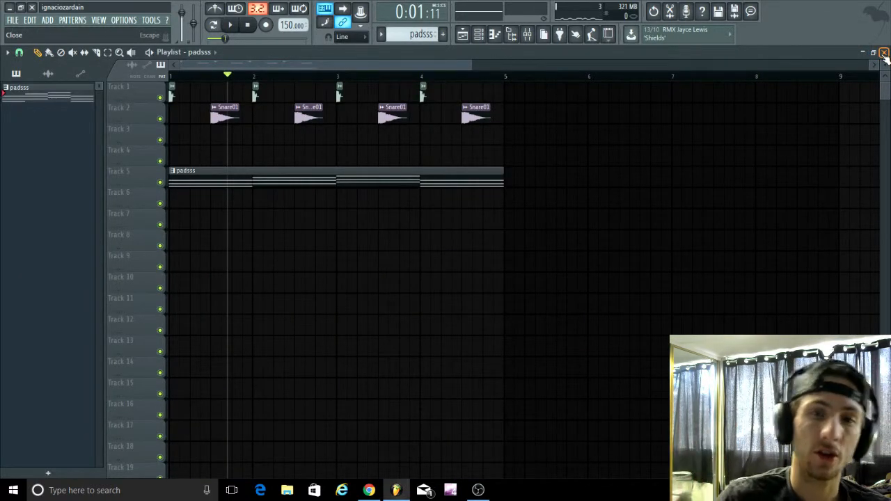
click(477, 491)
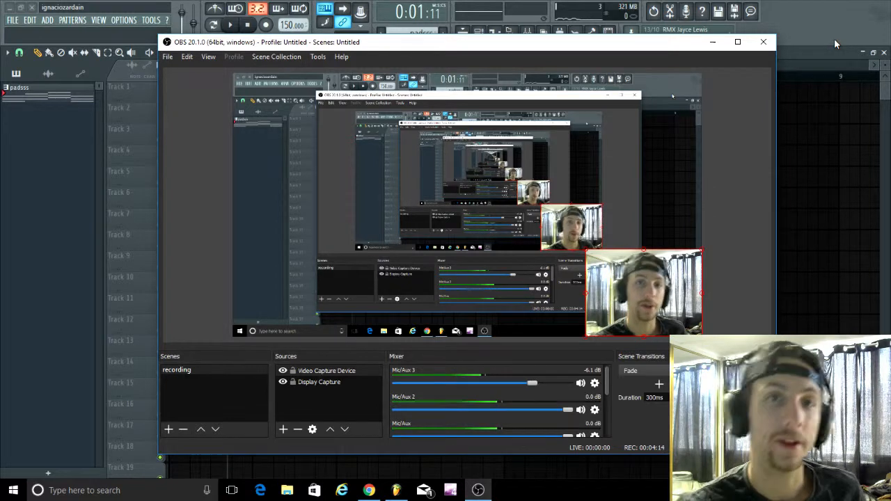
click(712, 43)
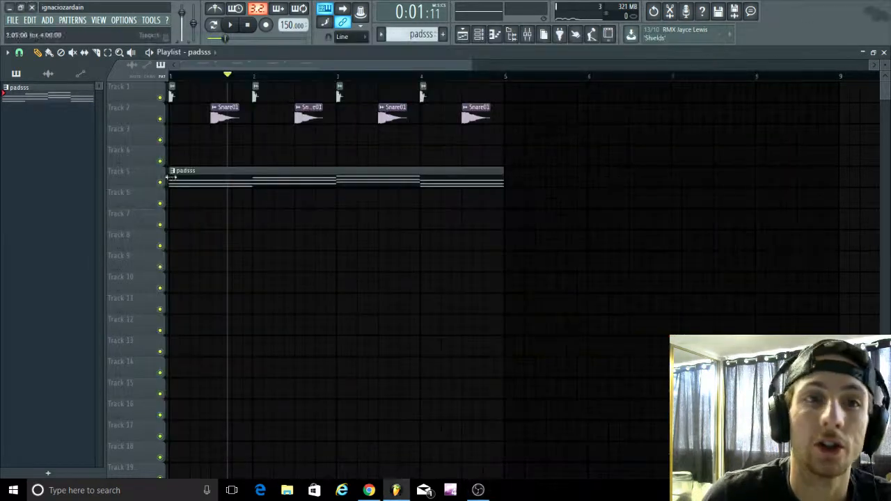
scroll(183, 213, up, 3)
scroll(165, 223, up, 2)
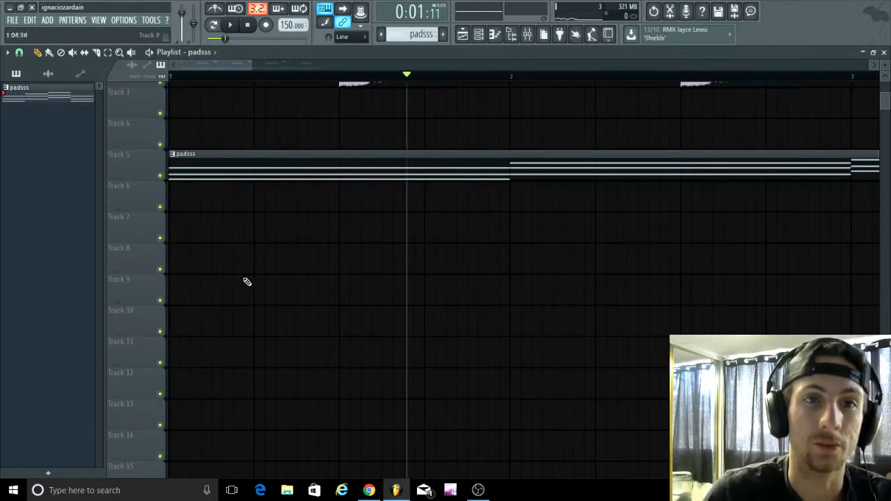
scroll(246, 275, down, 3)
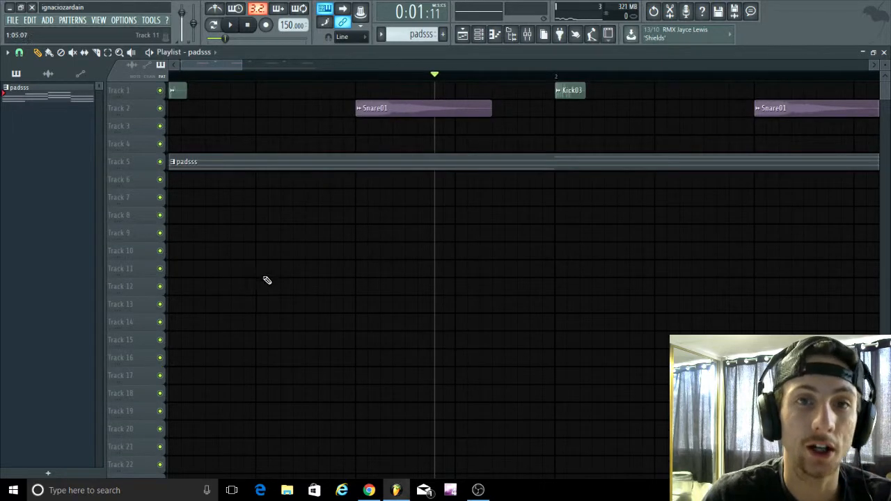
scroll(271, 268, down, 5)
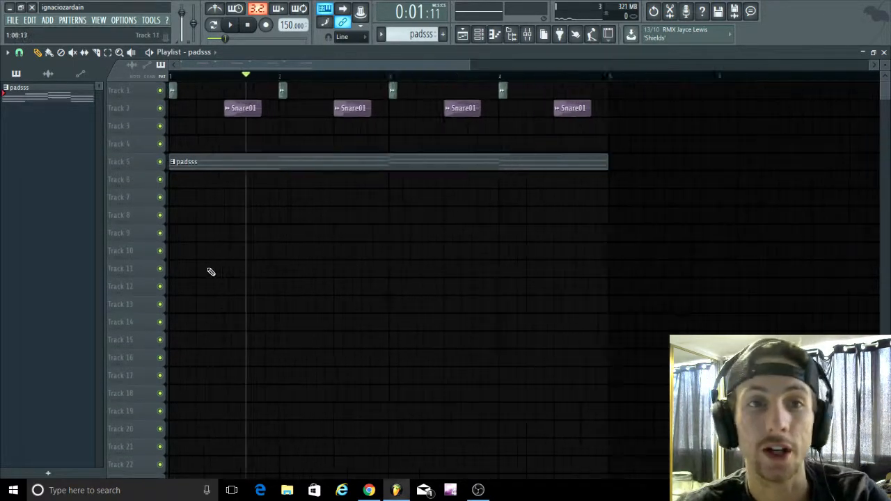
scroll(204, 257, up, 3)
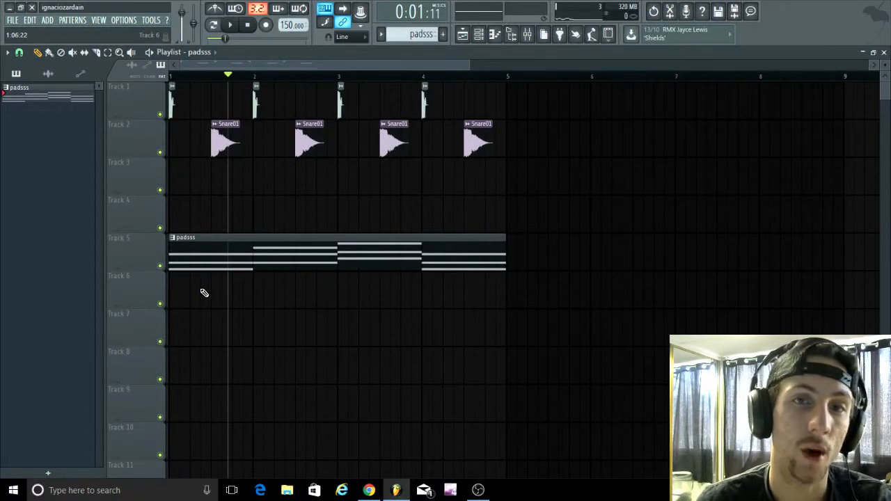
scroll(232, 253, up, 3)
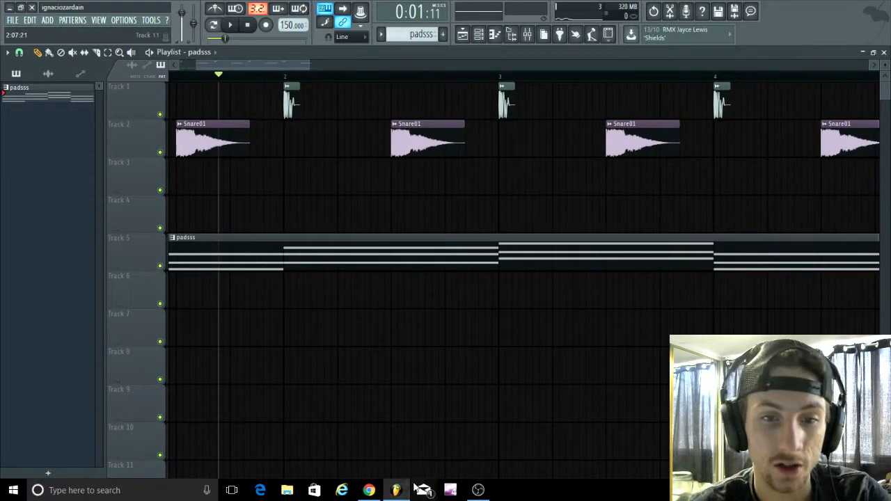
click(480, 491)
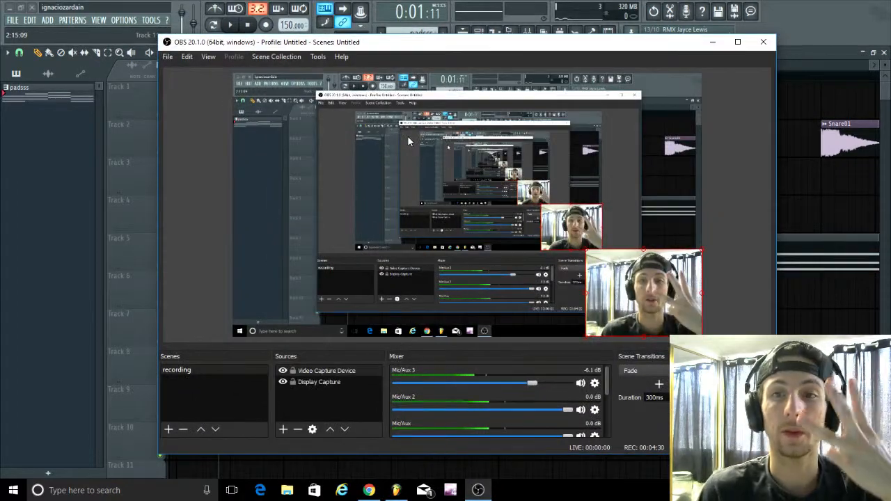